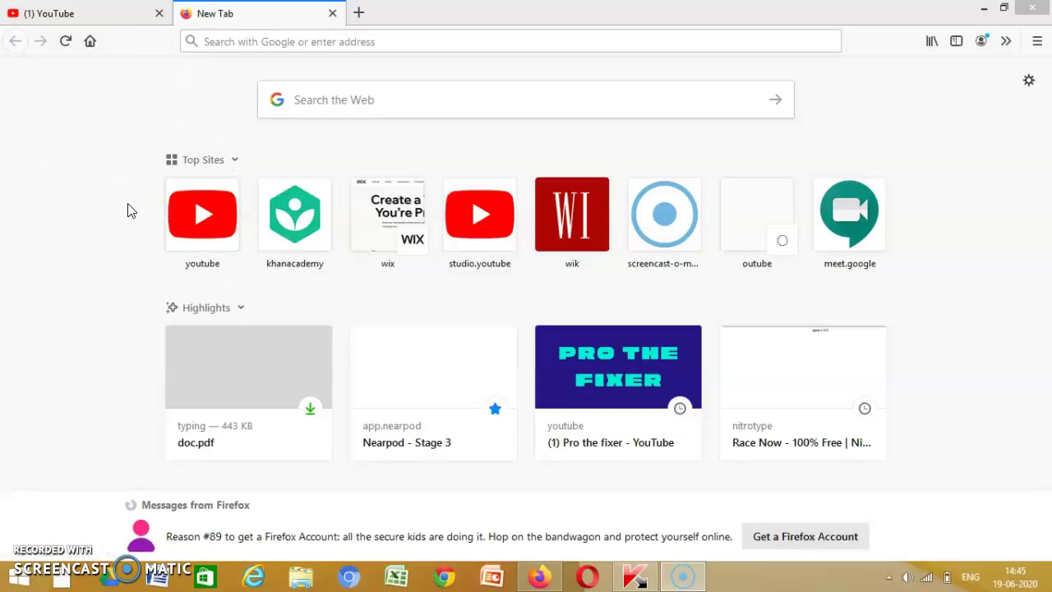
# Step: Open YouTube, go to your own channel page, and close the stray Channel art dialog
pyautogui.click(189, 237)
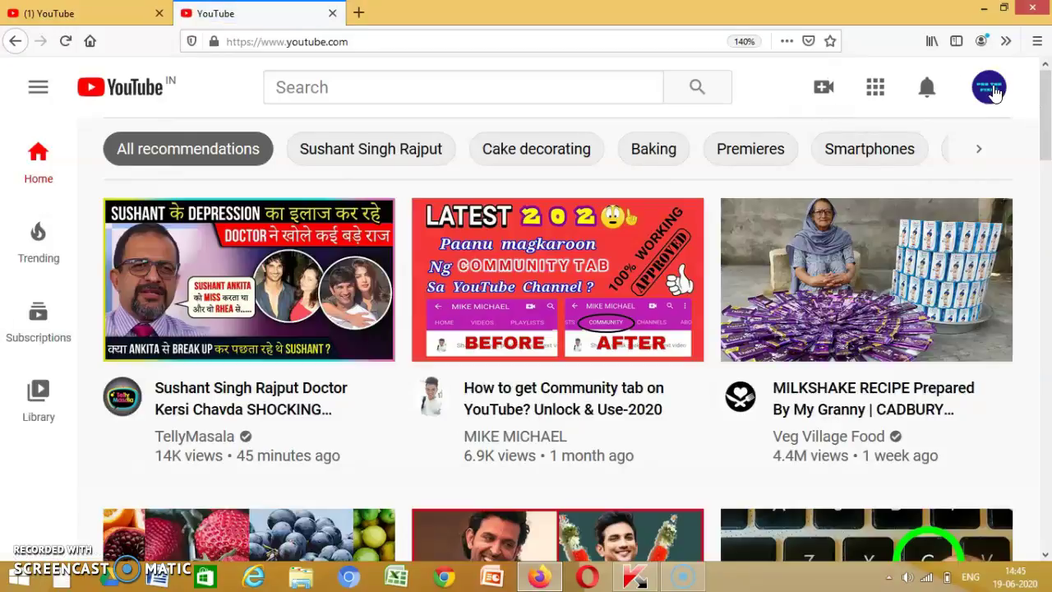
pyautogui.click(995, 92)
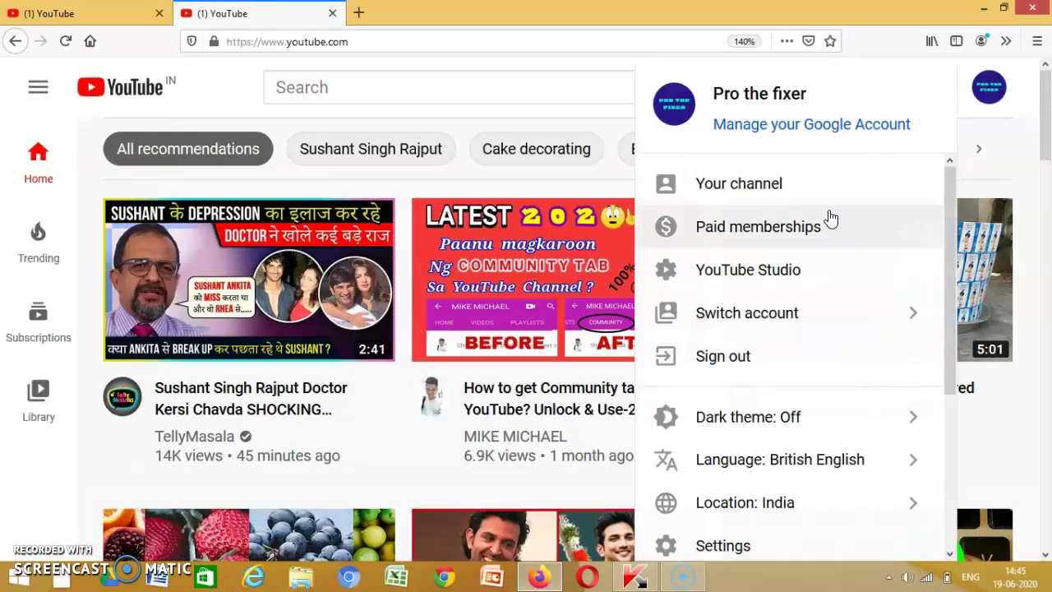
pyautogui.click(807, 195)
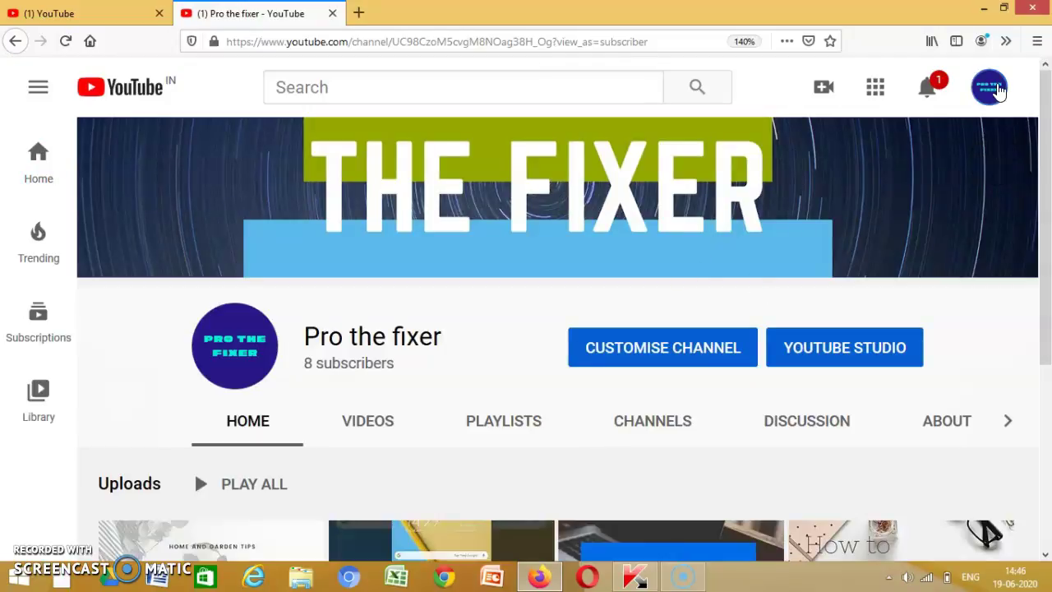
pyautogui.click(990, 88)
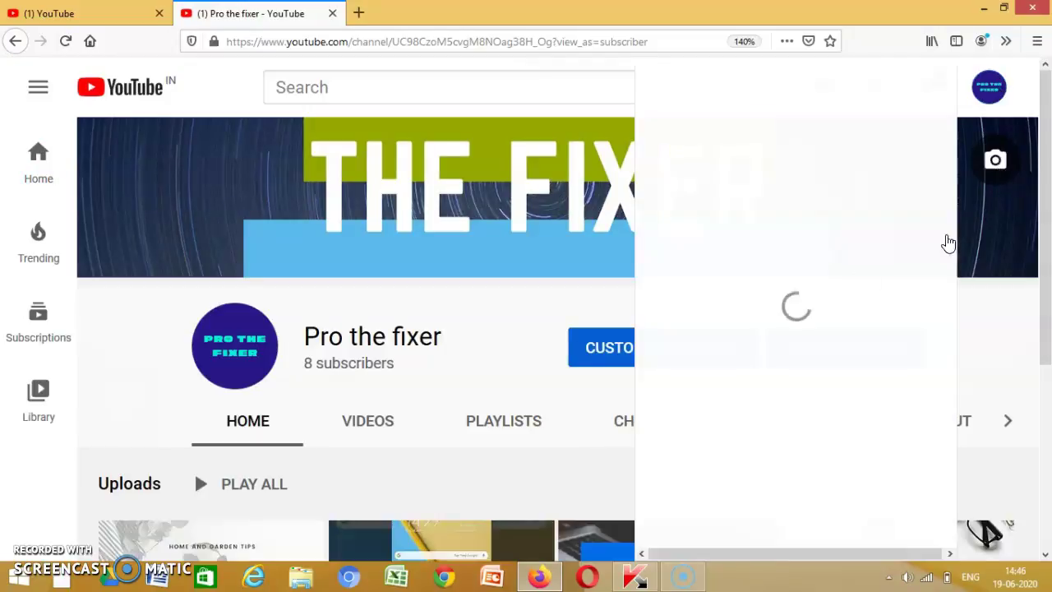
pyautogui.click(511, 240)
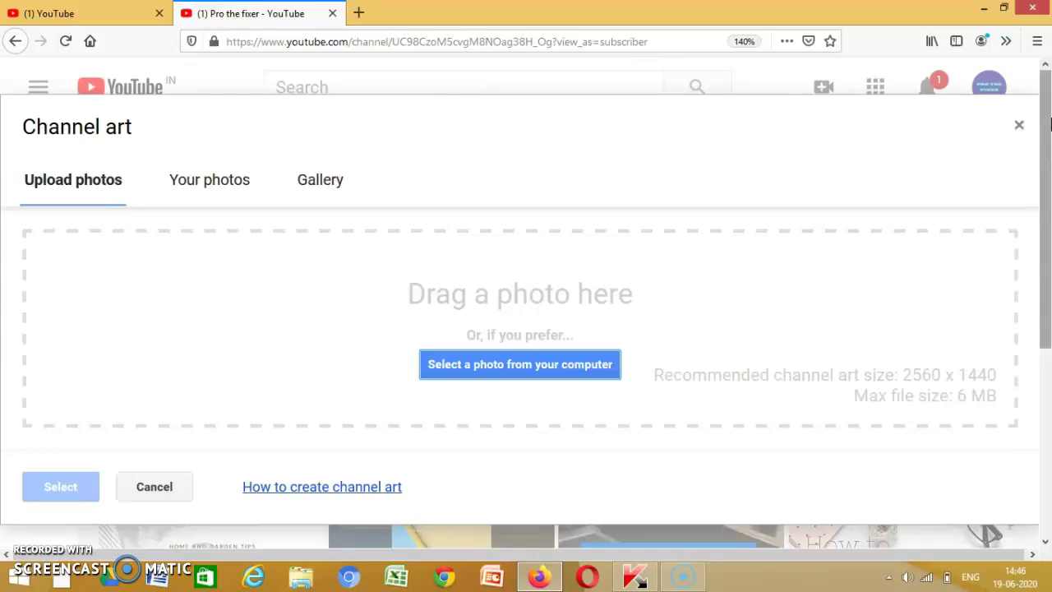
pyautogui.click(1019, 129)
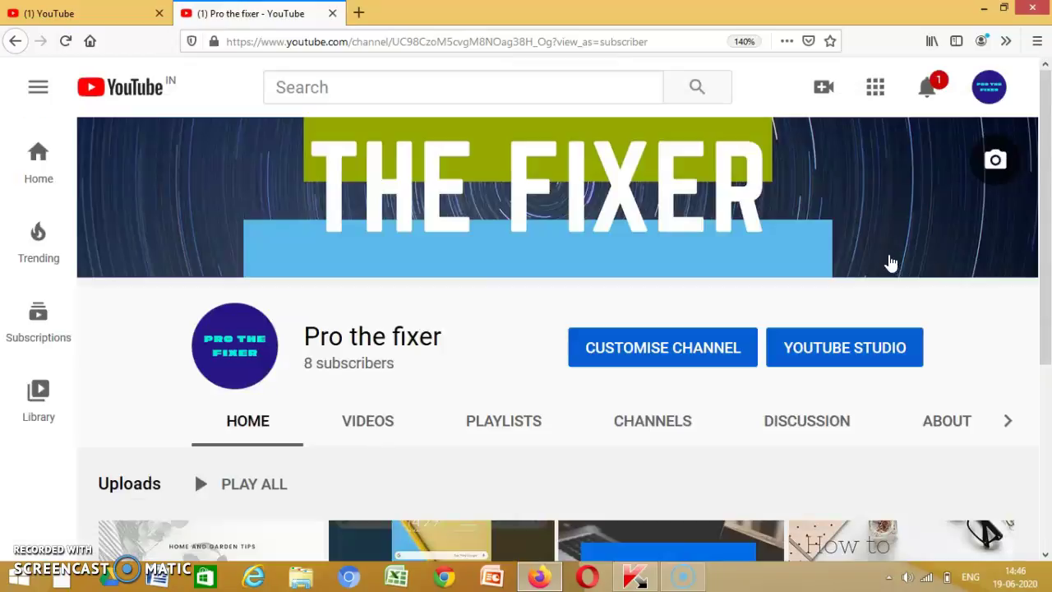
# Step: From Studio's Videos list, open Cards for 'Pro The Fixer - How to edit a video on vollo'
pyautogui.click(850, 347)
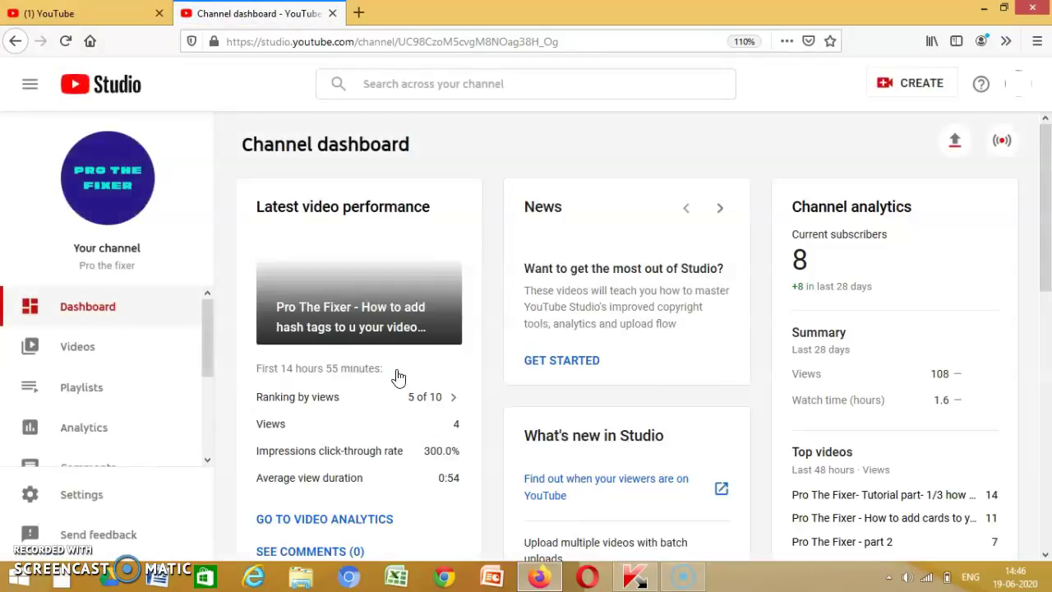
pyautogui.click(116, 352)
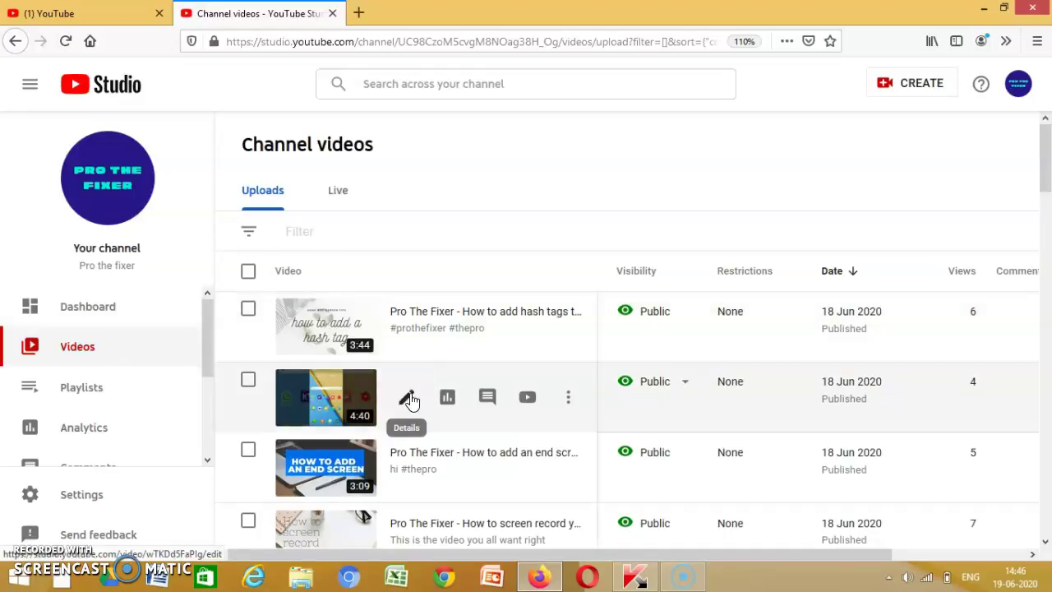
pyautogui.click(410, 400)
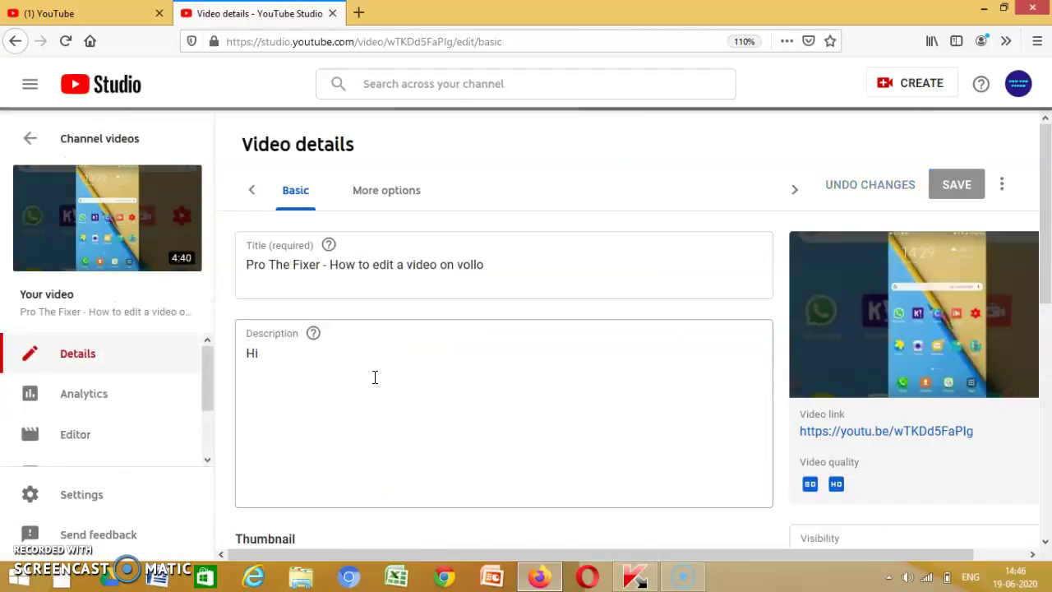
pyautogui.scroll(-10, 374, 383)
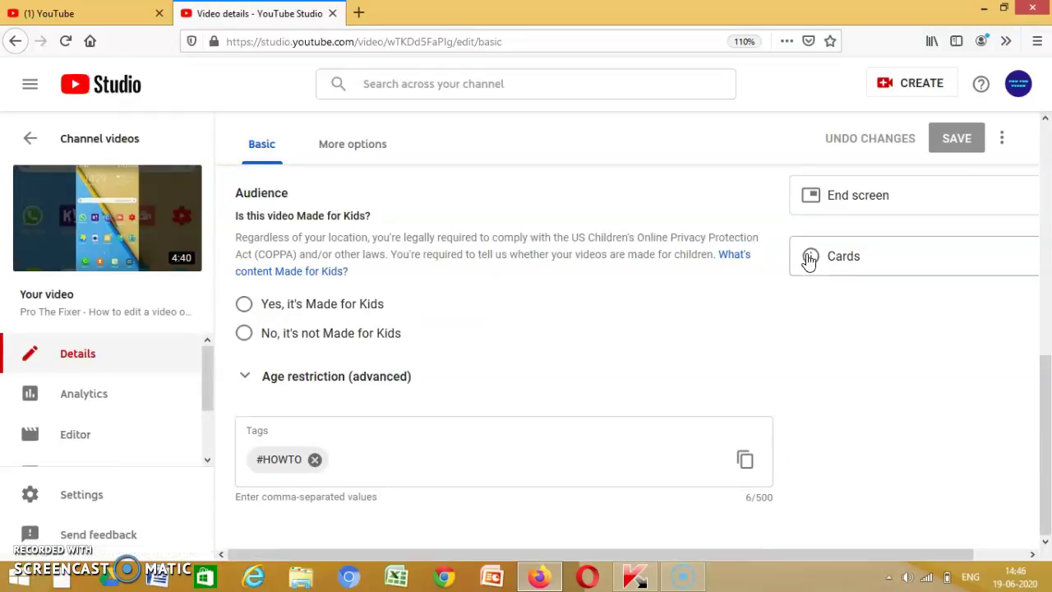
pyautogui.click(811, 258)
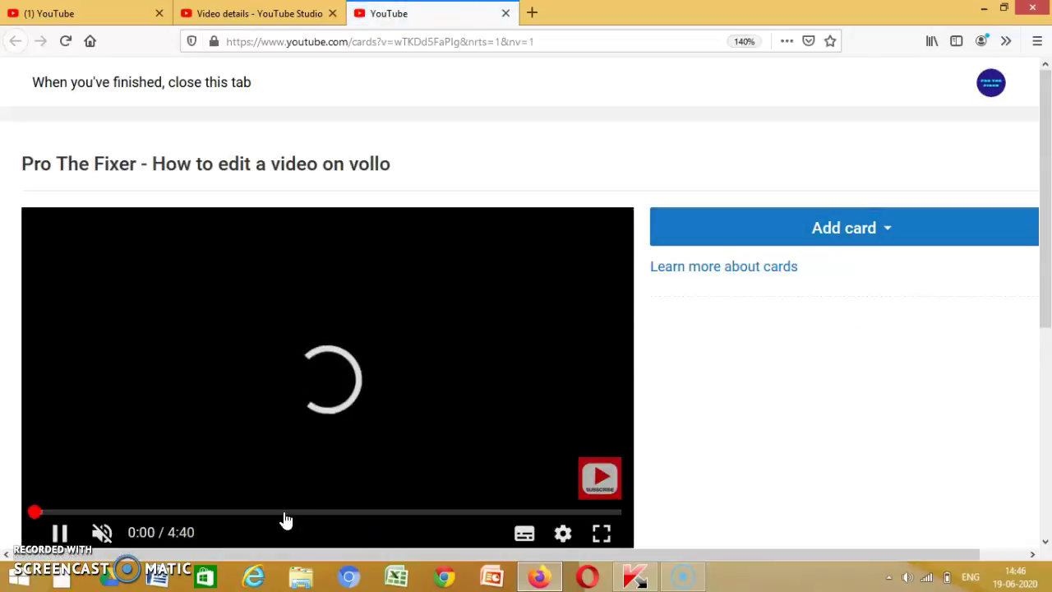
# Step: Start a channel card, paste then delete a URL, and cancel it without adding a card
pyautogui.click(817, 230)
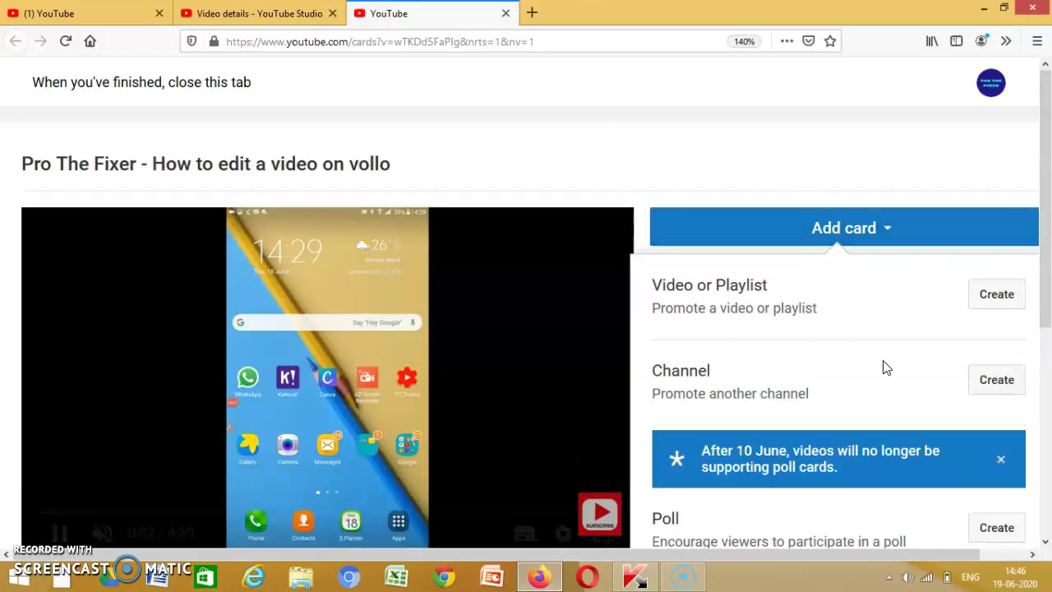
pyautogui.click(1001, 462)
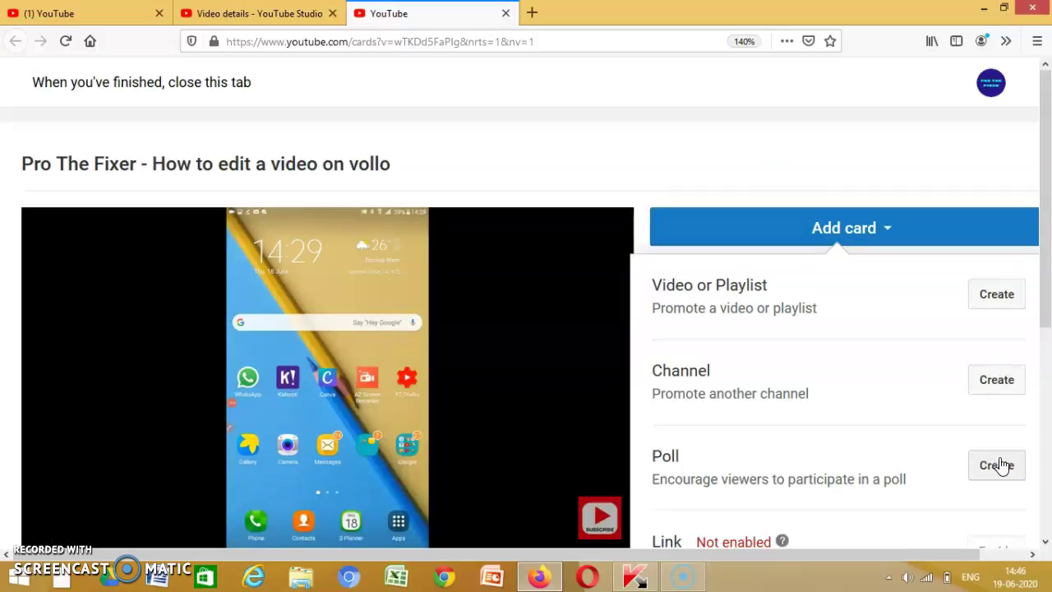
pyautogui.click(990, 374)
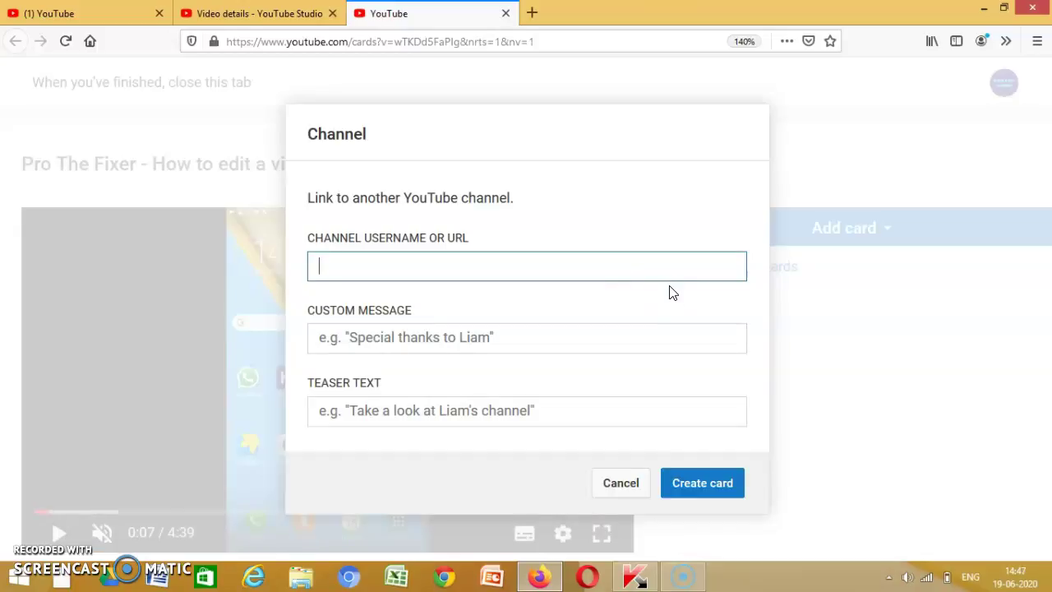
pyautogui.rightClick(339, 260)
pyautogui.click(388, 329)
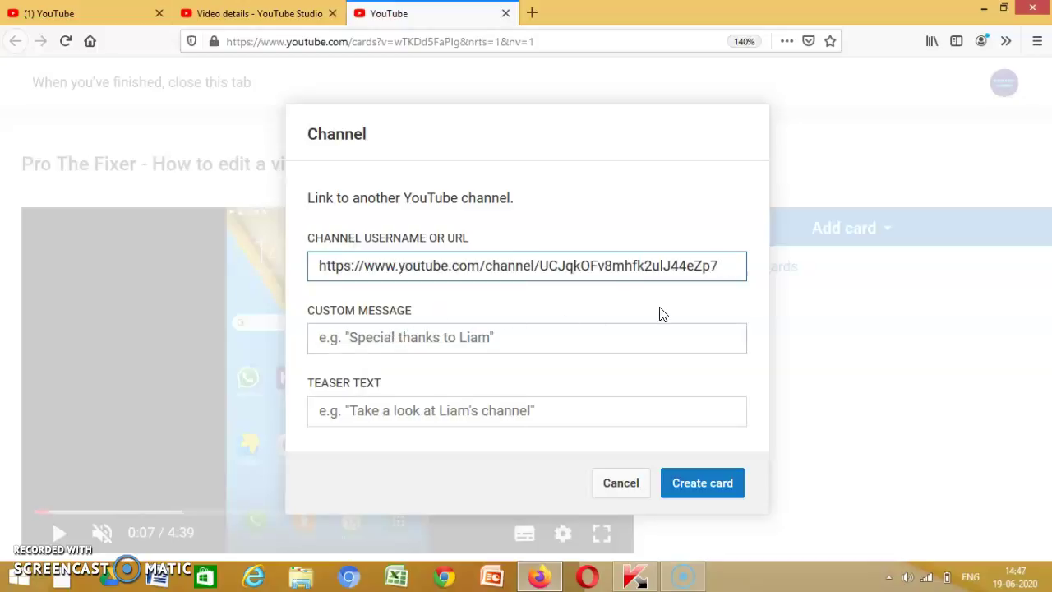
pyautogui.press('BackSpace')
pyautogui.press('BackSpace')
pyautogui.press('BackSpace')
pyautogui.press('BackSpace')
pyautogui.press('BackSpace')
pyautogui.press('BackSpace')
pyautogui.press('BackSpace')
pyautogui.press('BackSpace')
pyautogui.press('BackSpace')
pyautogui.press('BackSpace')
pyautogui.press('BackSpace')
pyautogui.press('BackSpace')
pyautogui.press('BackSpace')
pyautogui.press('BackSpace')
pyautogui.press('BackSpace')
pyautogui.press('BackSpace')
pyautogui.press('BackSpace')
pyautogui.press('BackSpace')
pyautogui.press('BackSpace')
pyautogui.press('BackSpace')
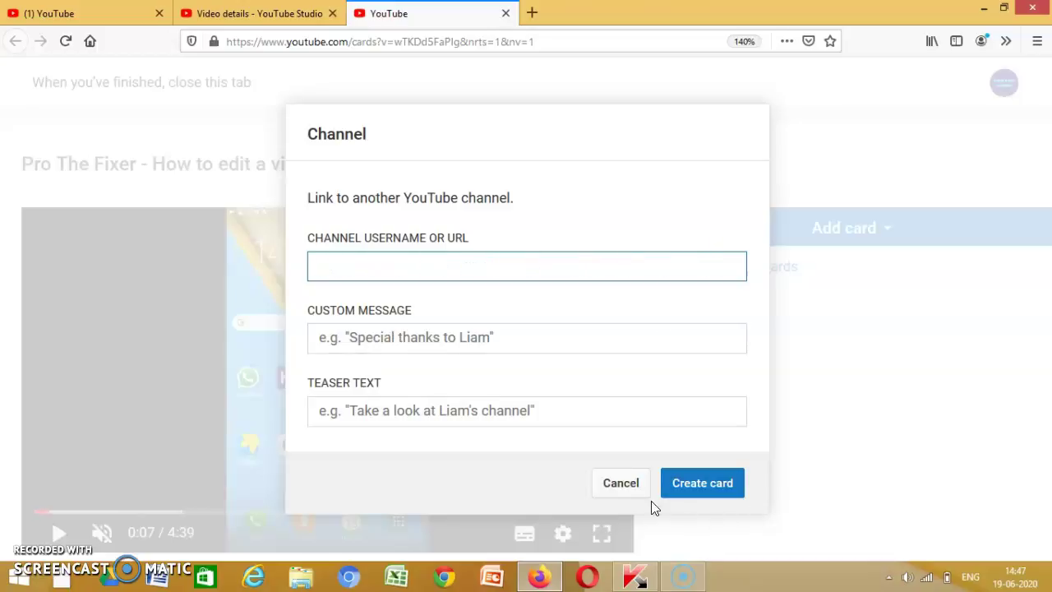
pyautogui.click(630, 491)
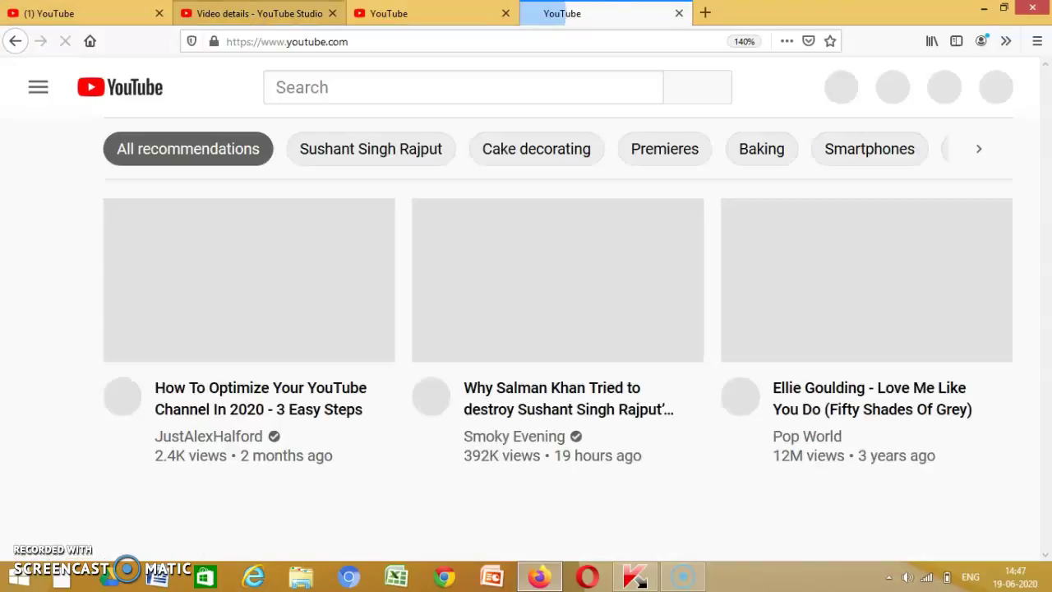
# Step: Search YouTube for 'PANS N SPOONS' and open the Pans N Spoons channel from the results
pyautogui.click(393, 87)
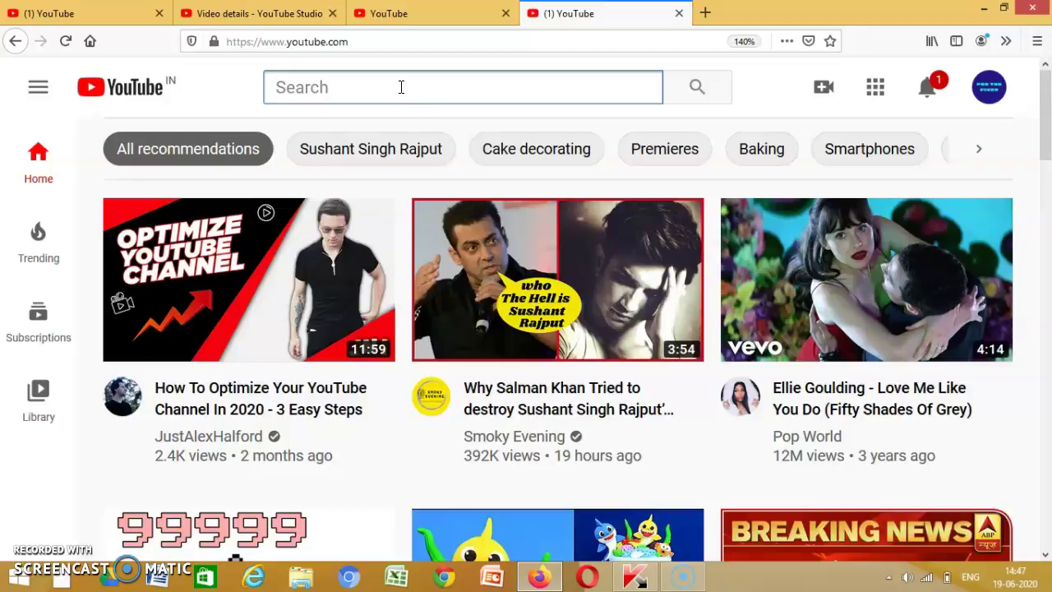
pyautogui.write('PANS')
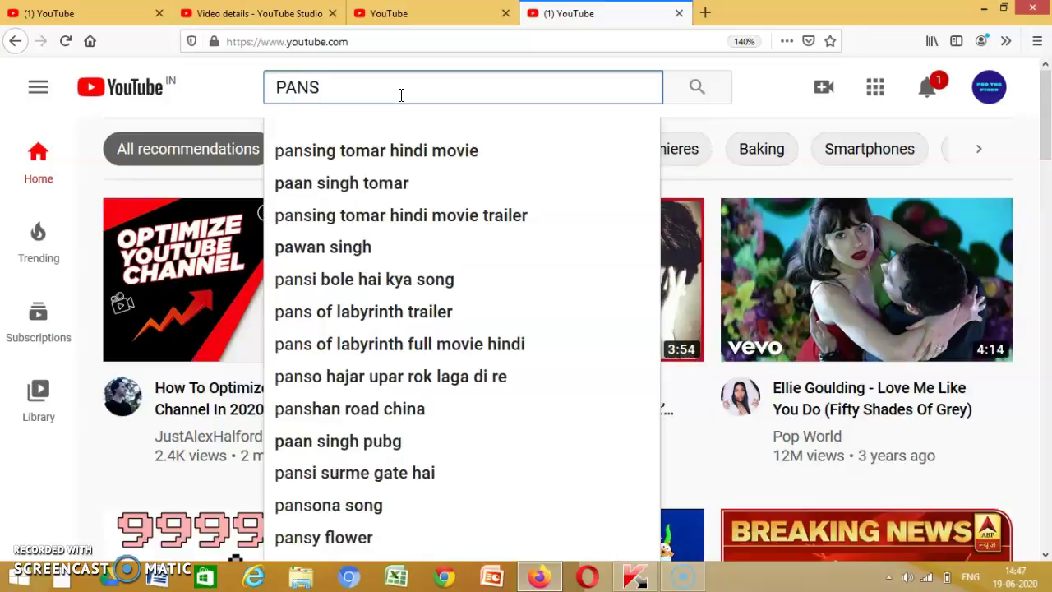
pyautogui.write(' N SPOONS')
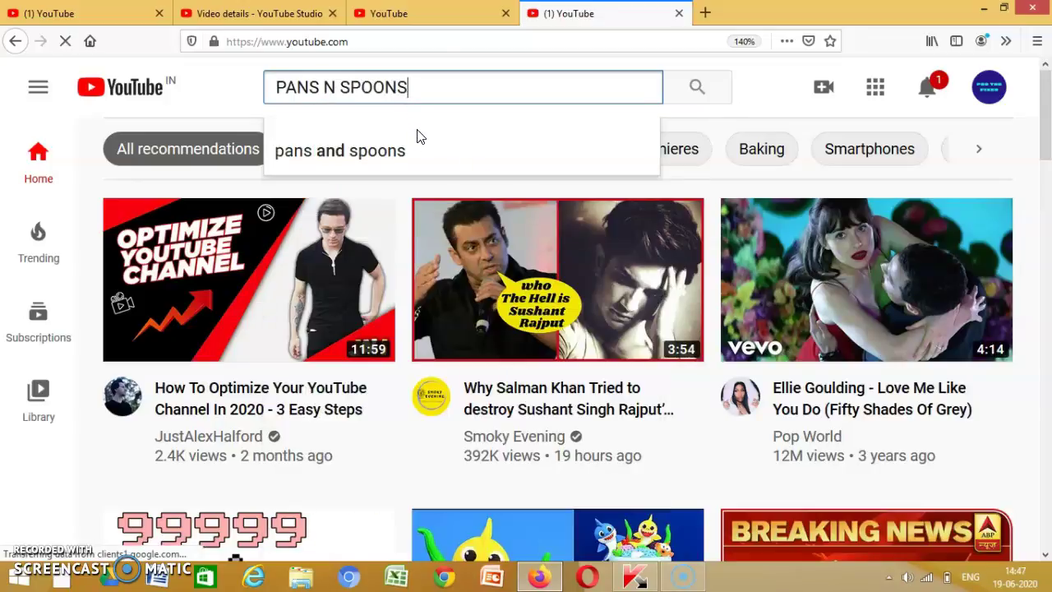
pyautogui.press('Return')
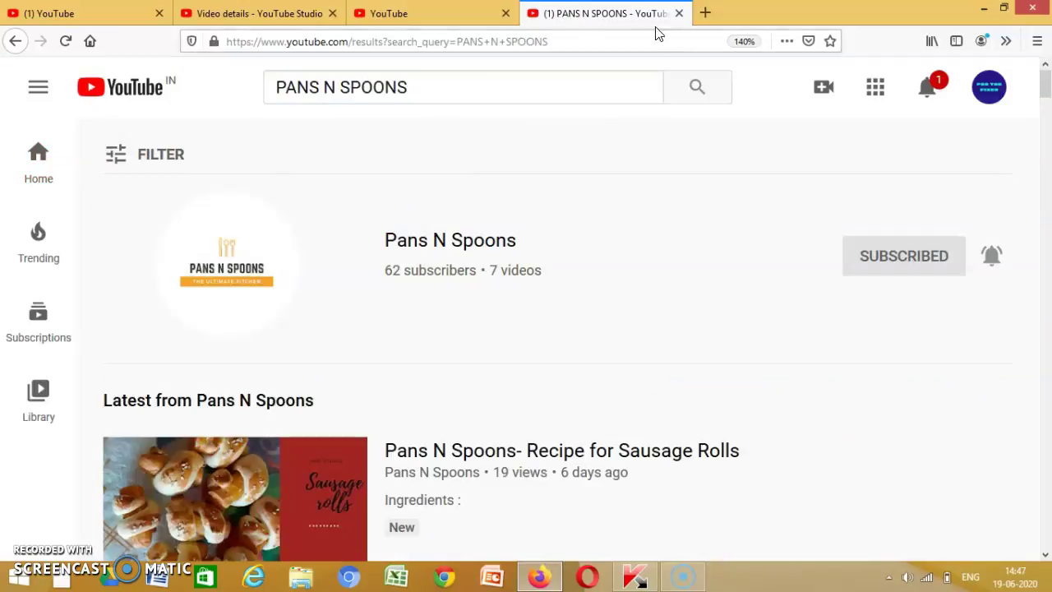
pyautogui.click(225, 271)
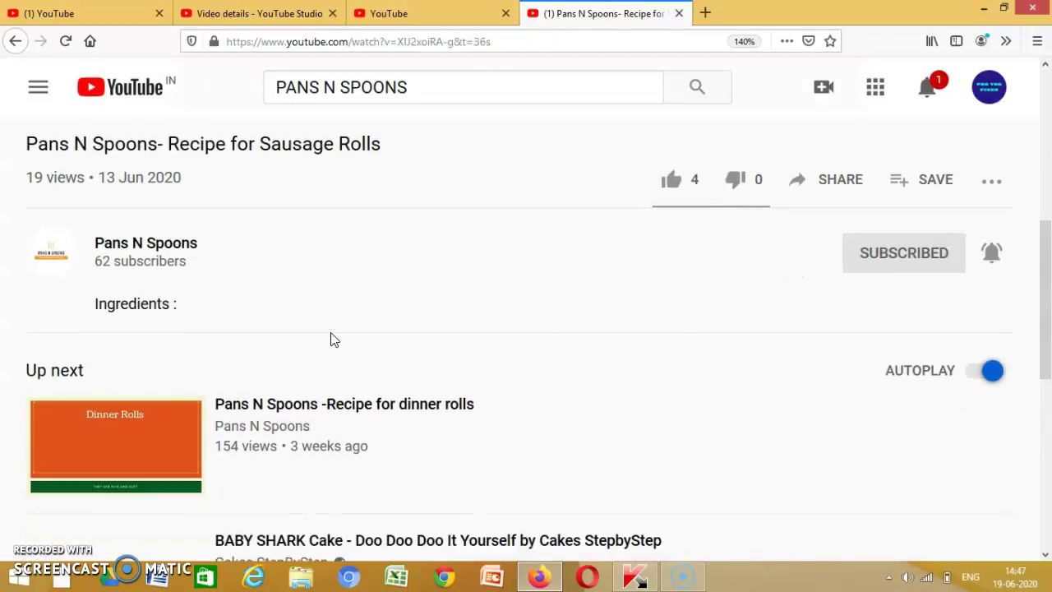
# Step: Copy the Pans N Spoons avatar's channel link, then like the Sausage Rolls video, raising likes to 5
pyautogui.rightClick(52, 257)
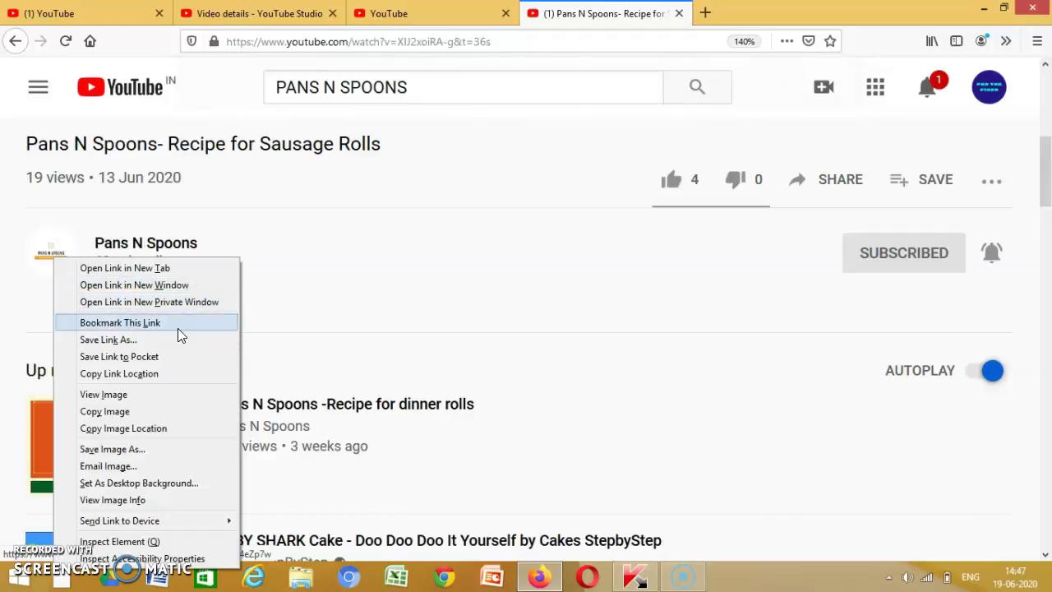
pyautogui.click(171, 375)
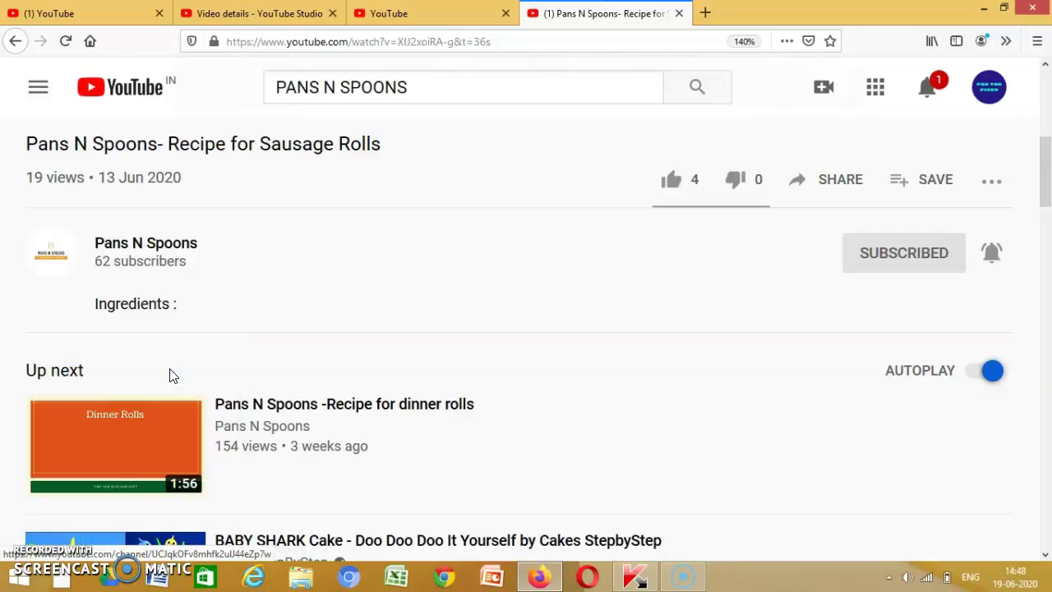
pyautogui.rightClick(47, 257)
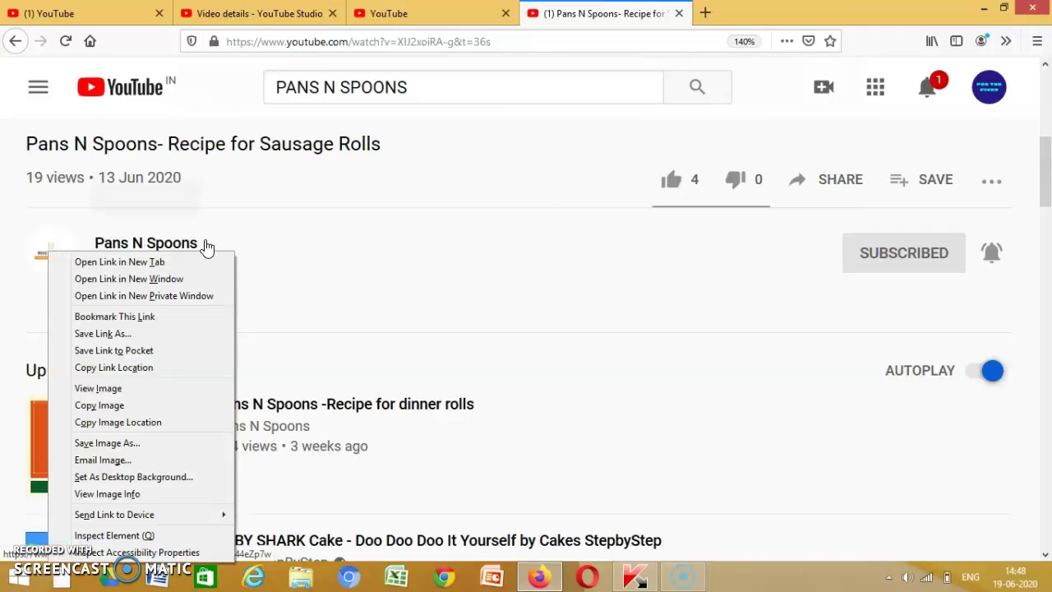
pyautogui.click(608, 250)
pyautogui.click(670, 180)
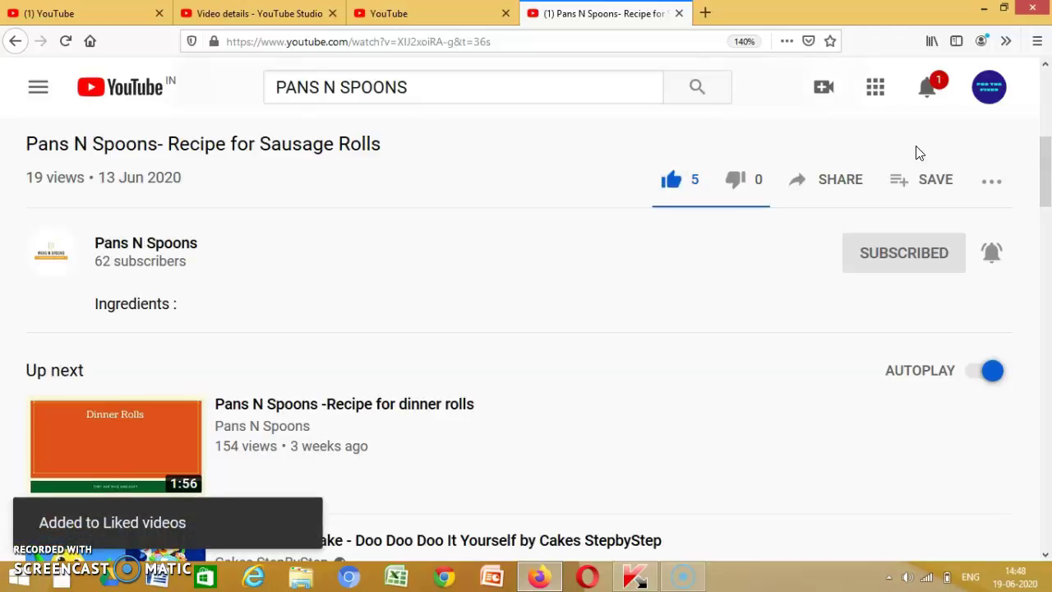
# Step: Return to your own channel page and open its YouTube Studio dashboard
pyautogui.click(983, 89)
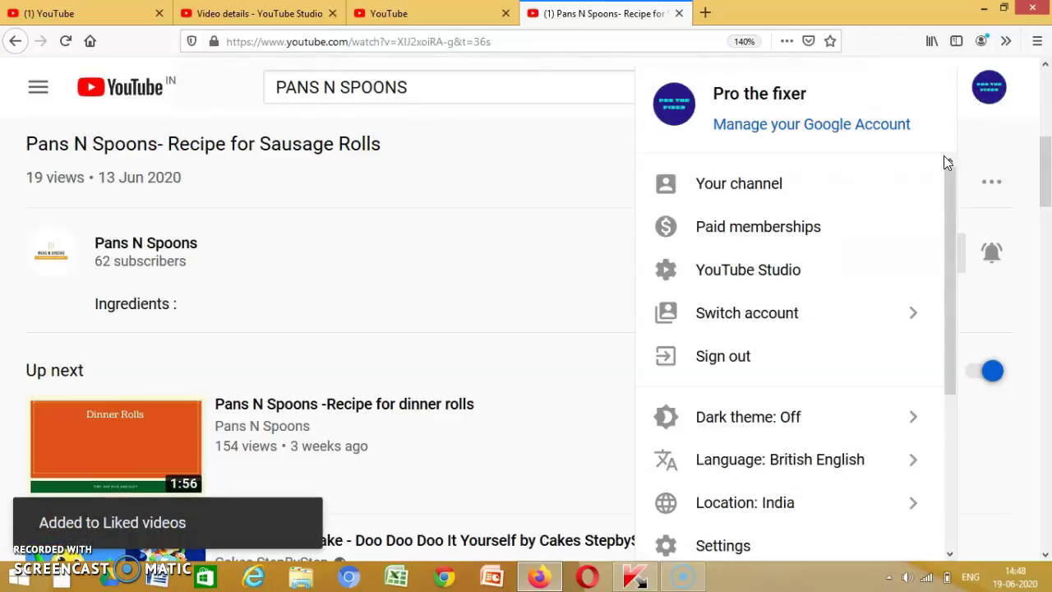
pyautogui.click(904, 205)
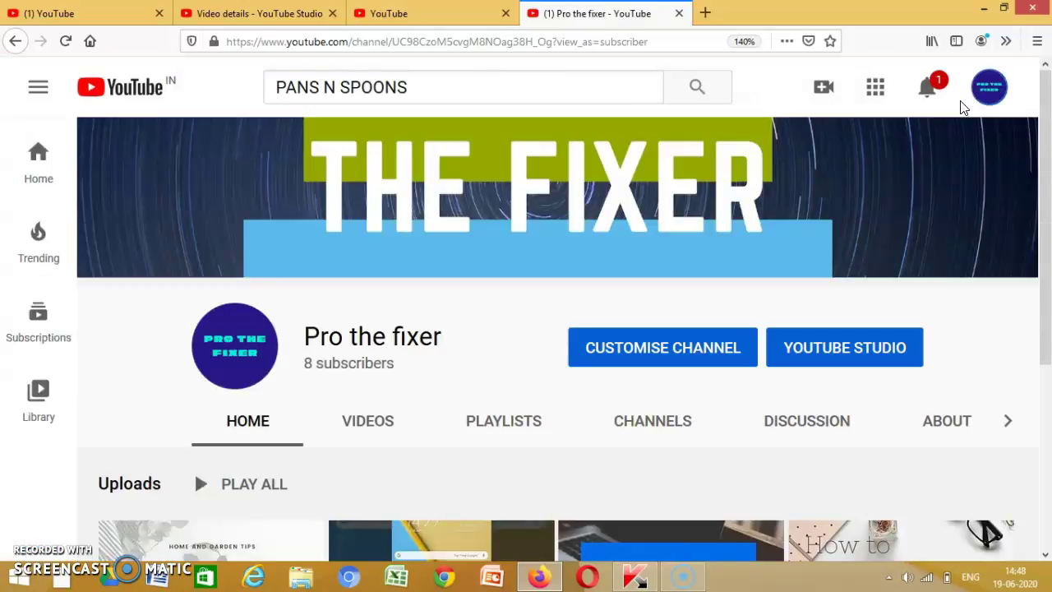
pyautogui.click(904, 358)
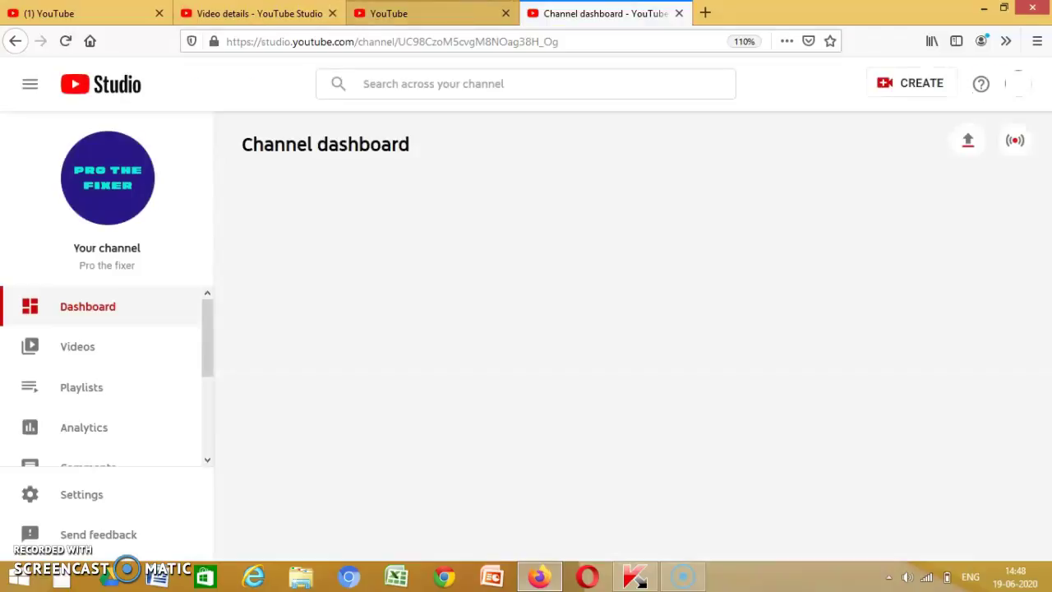
# Step: Back in the vollo video's cards editor, list the card types available to add
pyautogui.click(468, 12)
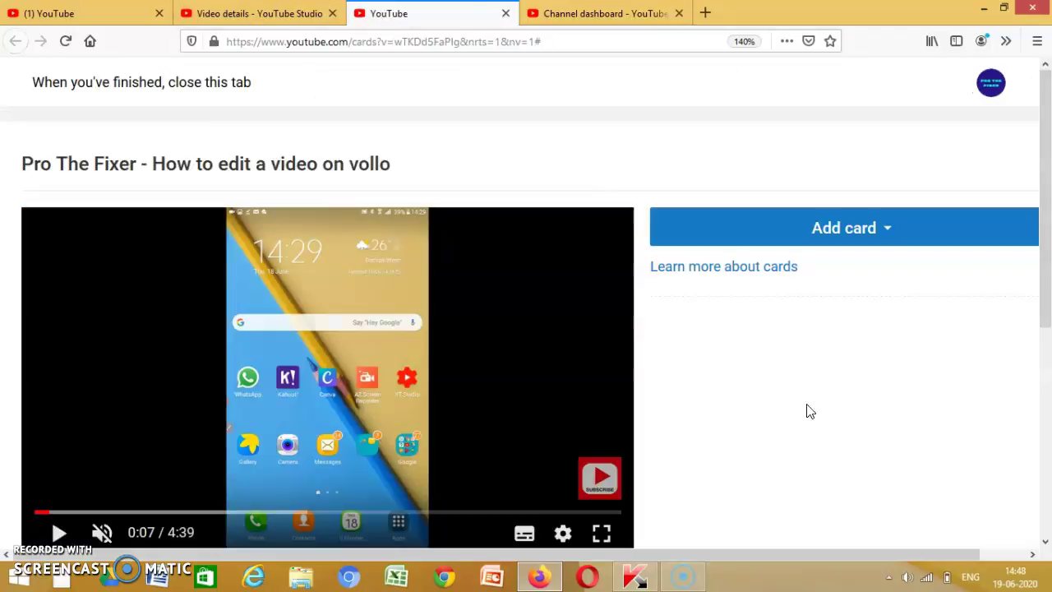
pyautogui.click(861, 230)
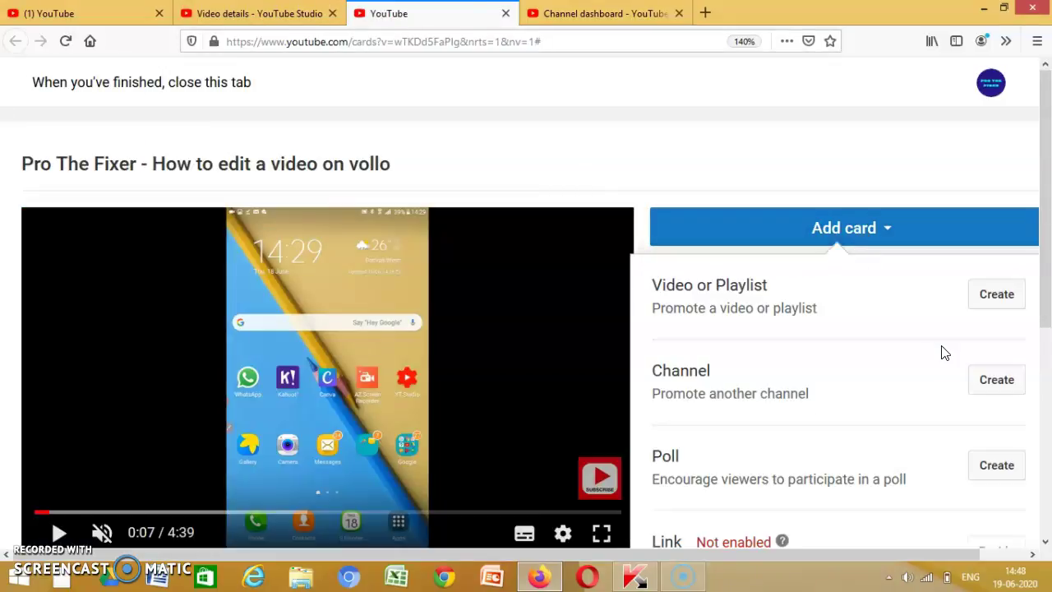
# Step: Create a channel card, paste the copied channel link, and enter message 'CHECK OUT MY OTHER CHANNEL'
pyautogui.click(997, 379)
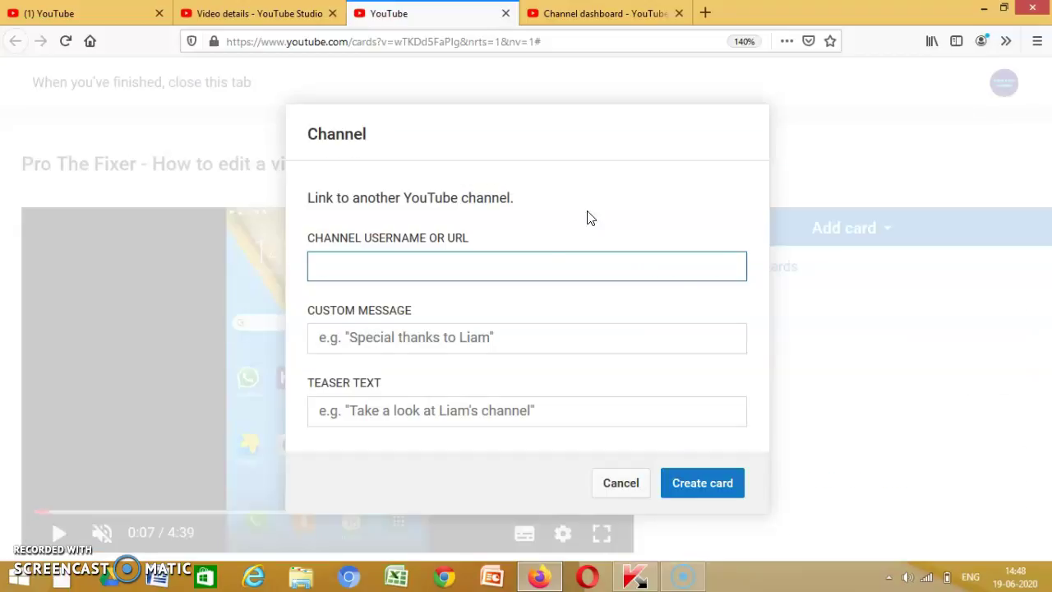
pyautogui.rightClick(321, 261)
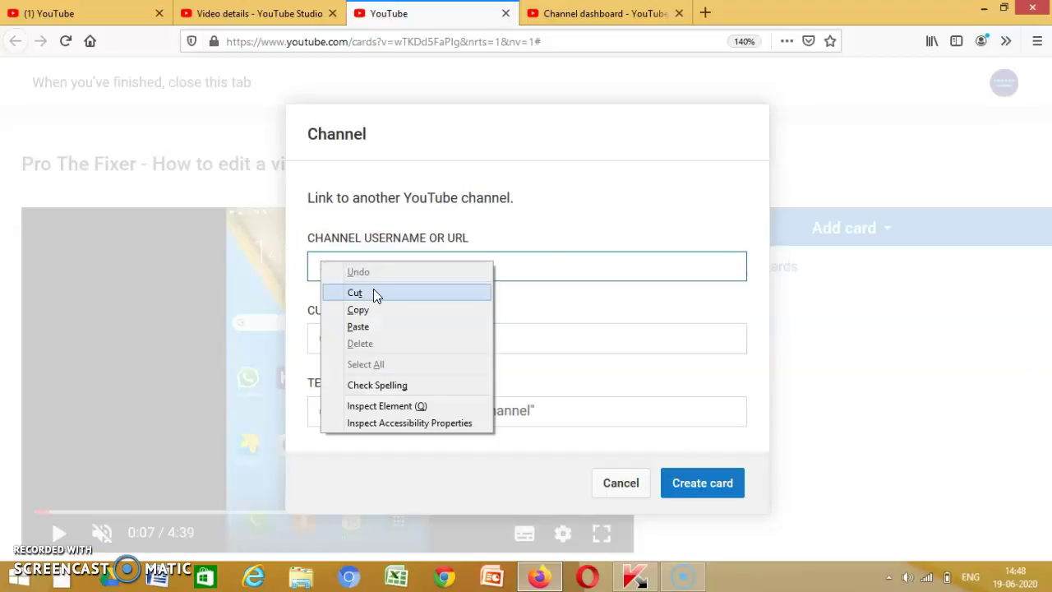
pyautogui.click(390, 328)
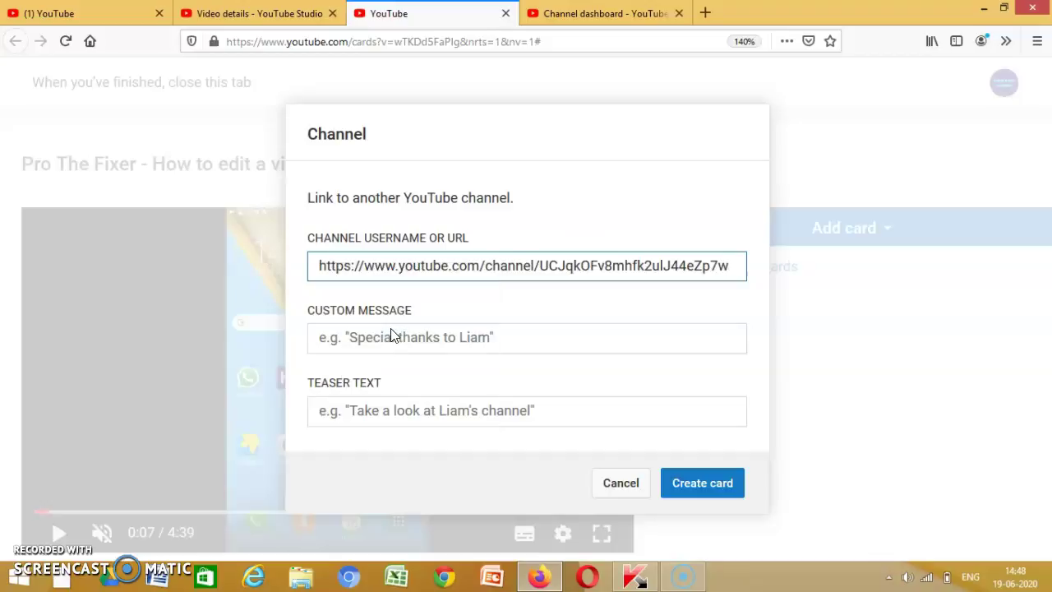
pyautogui.click(393, 342)
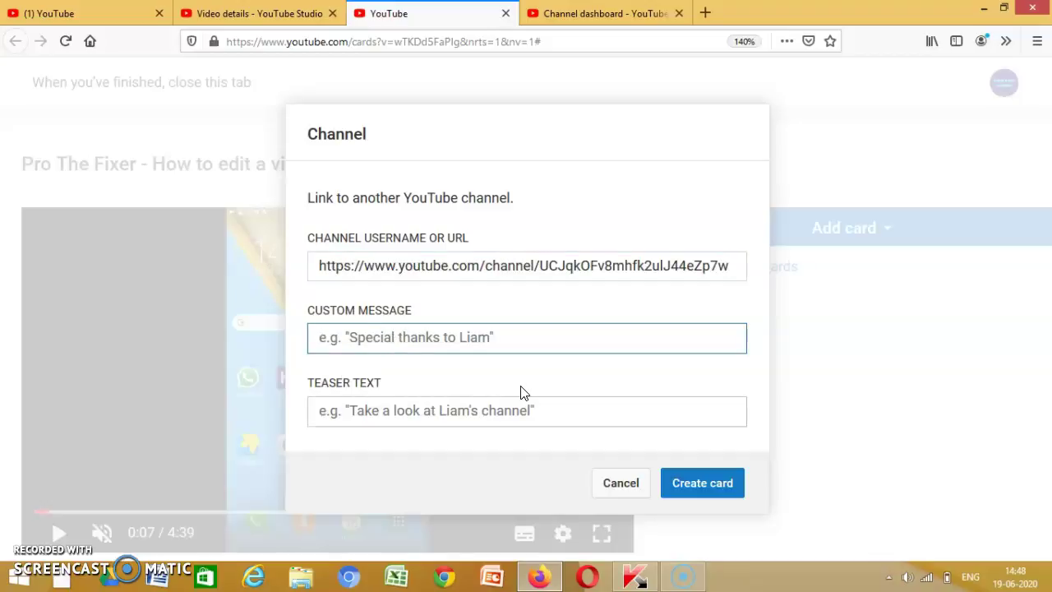
pyautogui.write('CH')
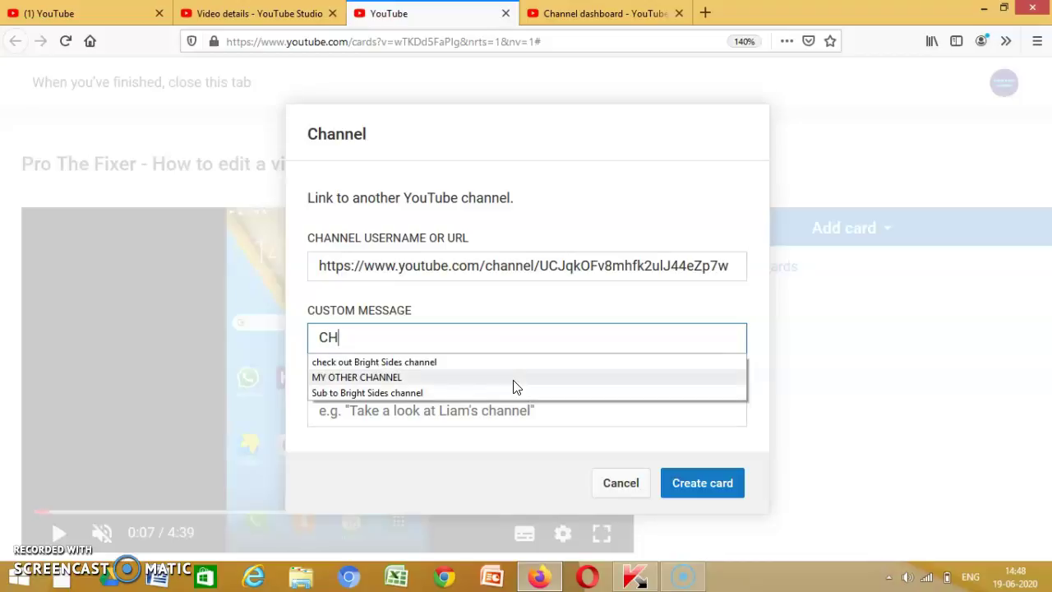
pyautogui.write('ECK')
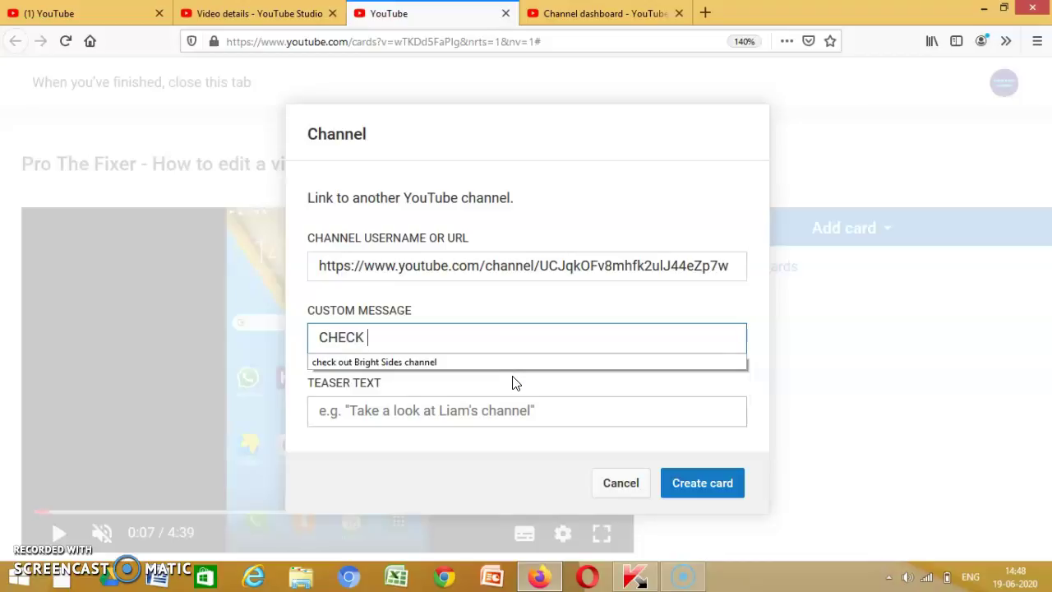
pyautogui.write(' OUT MY OTHE')
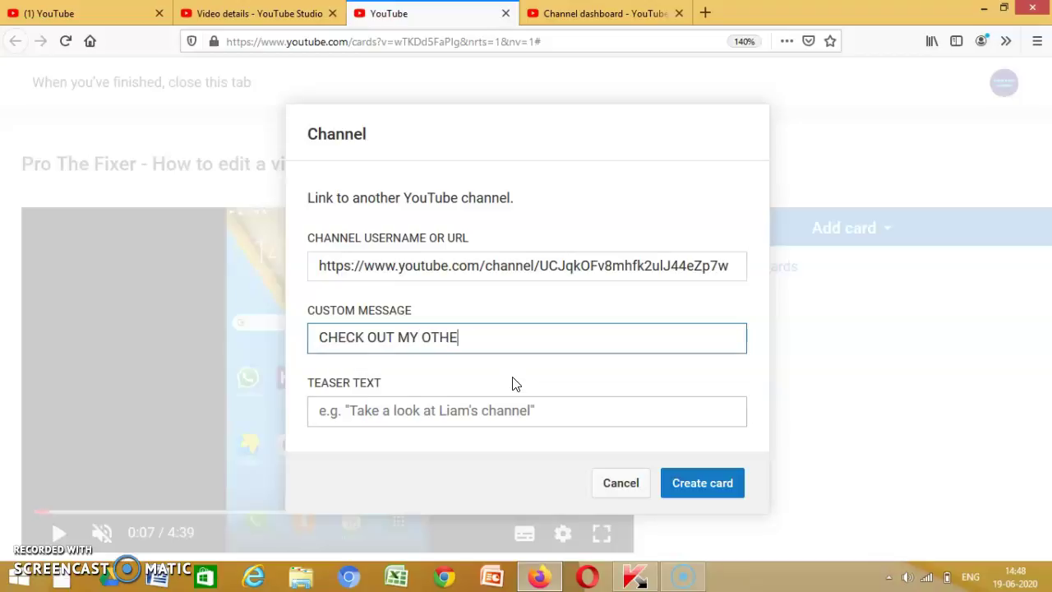
pyautogui.write('R CHANNEL')
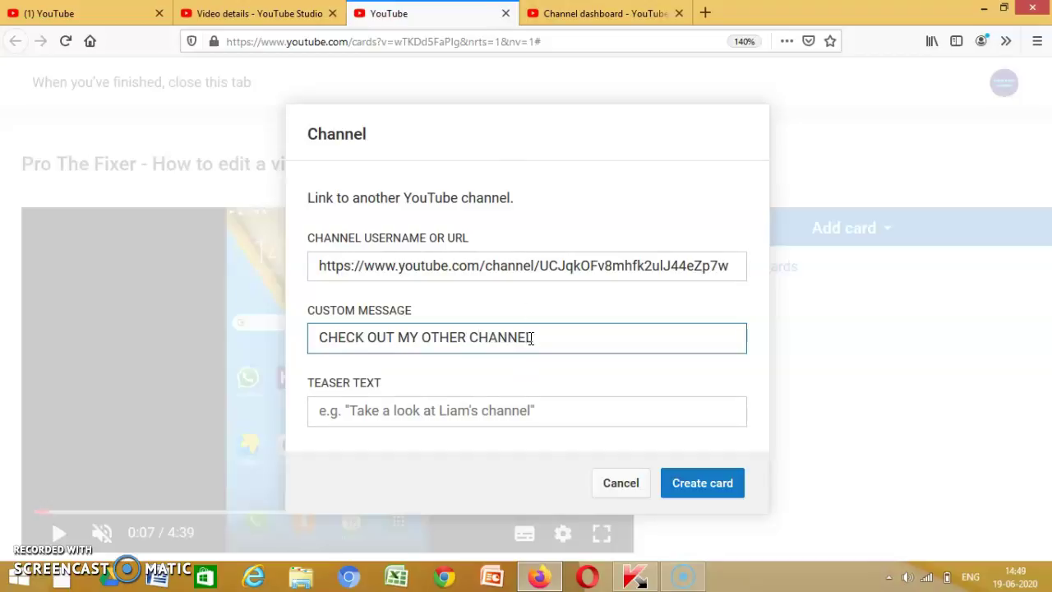
# Step: Begin typing the teaser 'You will LOVE it' after clearing a mistyped attempt
pyautogui.click(526, 419)
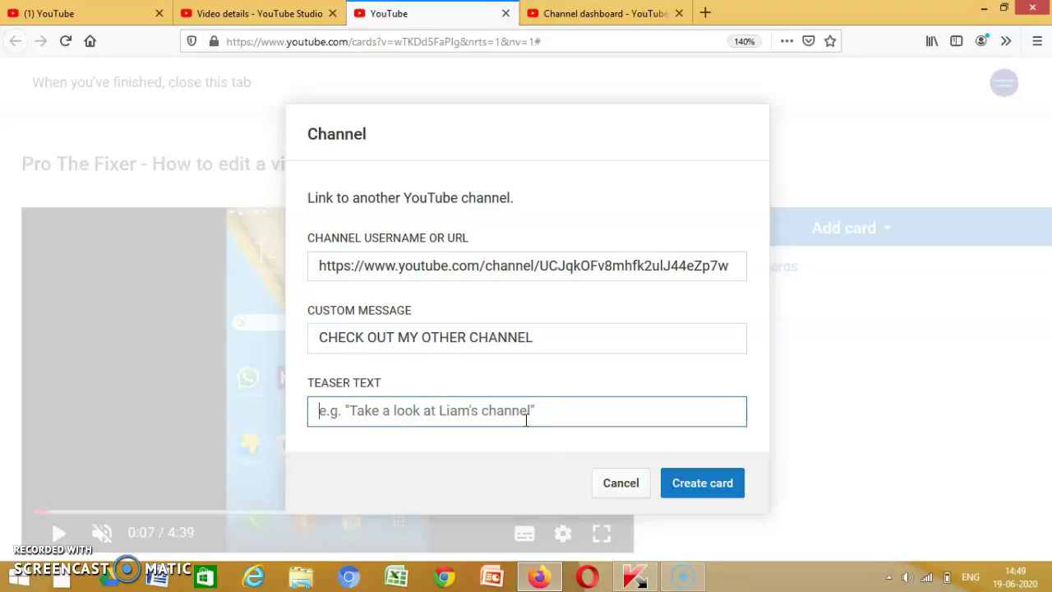
pyautogui.write('Yo')
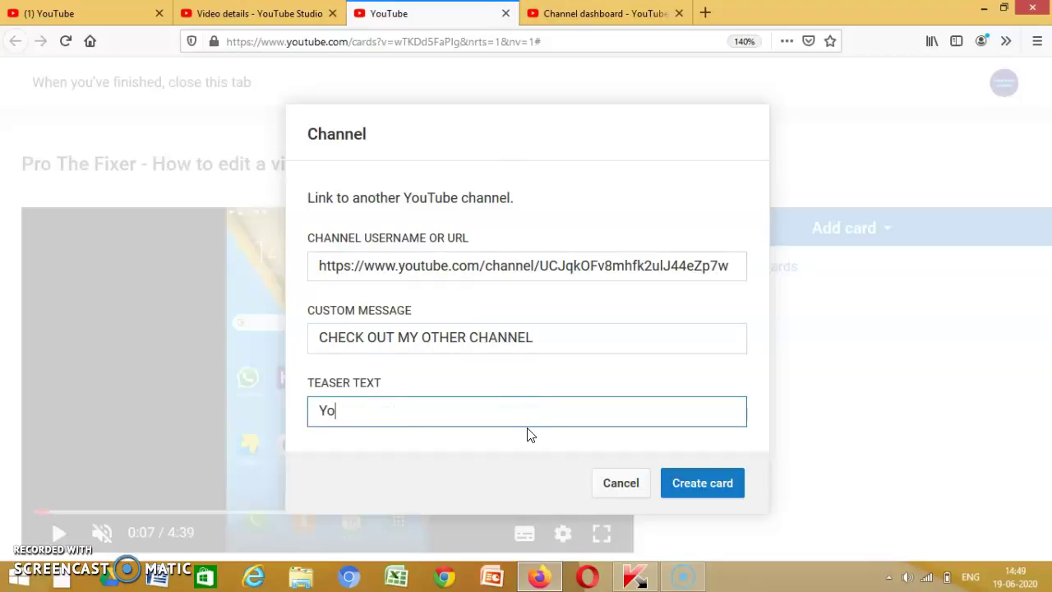
pyautogui.write('ll')
pyautogui.press('BackSpace')
pyautogui.press('BackSpace')
pyautogui.press('BackSpace')
pyautogui.press('BackSpace')
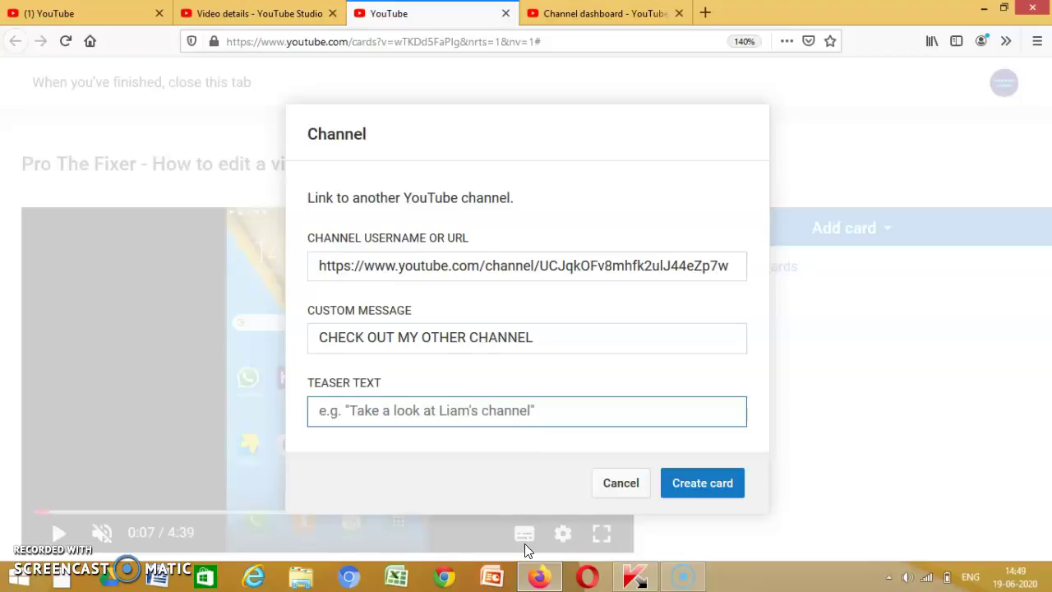
pyautogui.write('You')
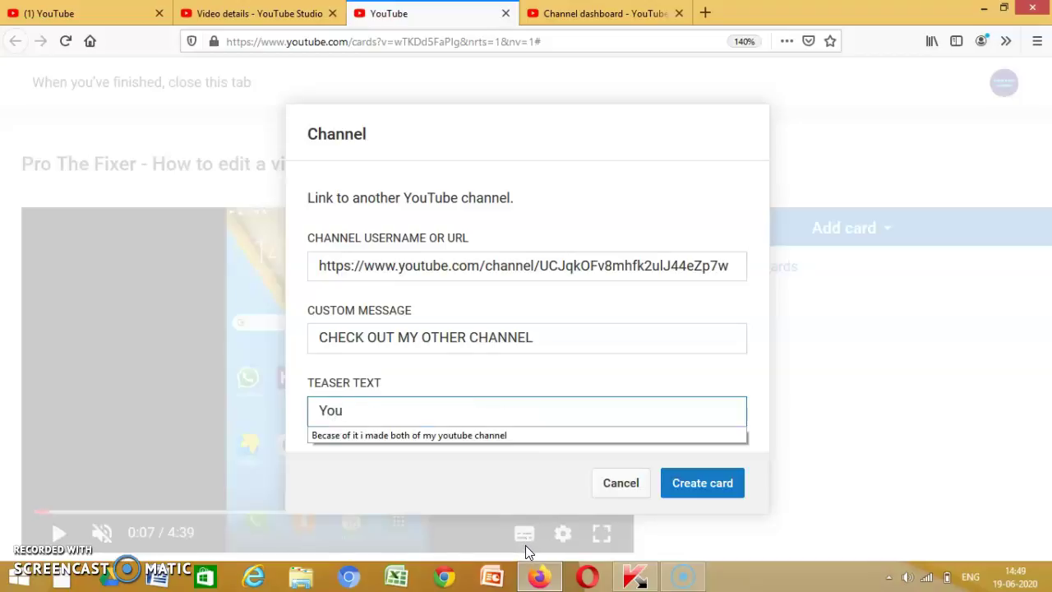
pyautogui.write(' will LOVE it')
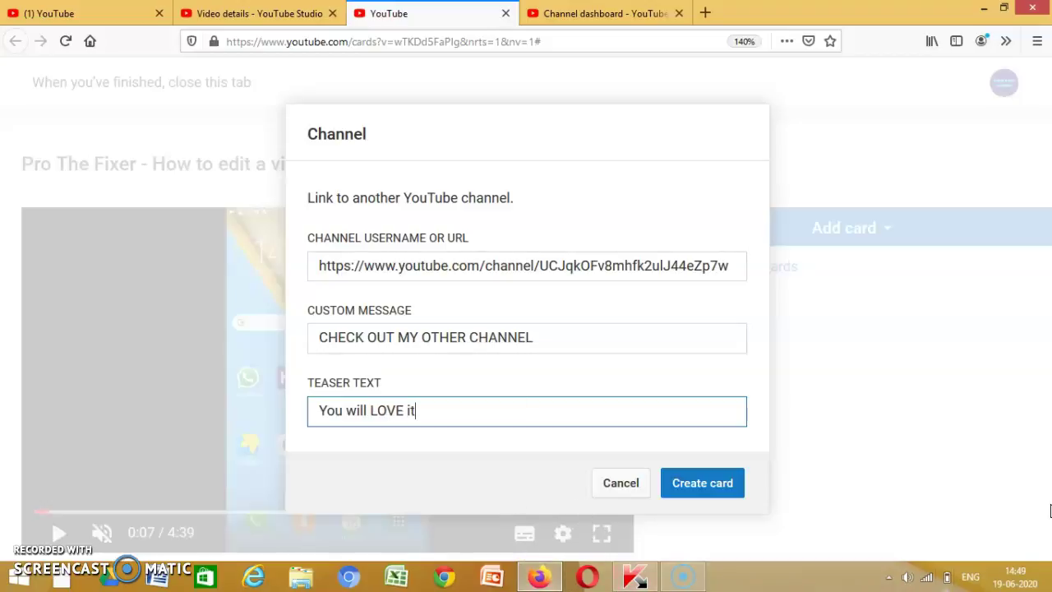
# Step: Save the Pans N Spoons channel card and drag its timeline marker to about 3:00
pyautogui.click(711, 490)
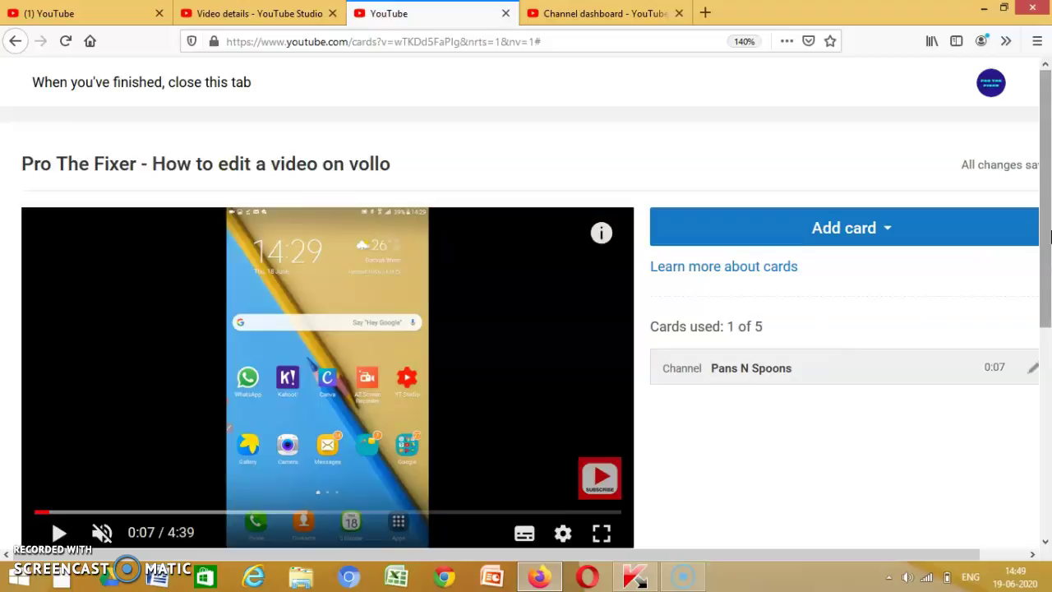
pyautogui.scroll(-3, 904, 345)
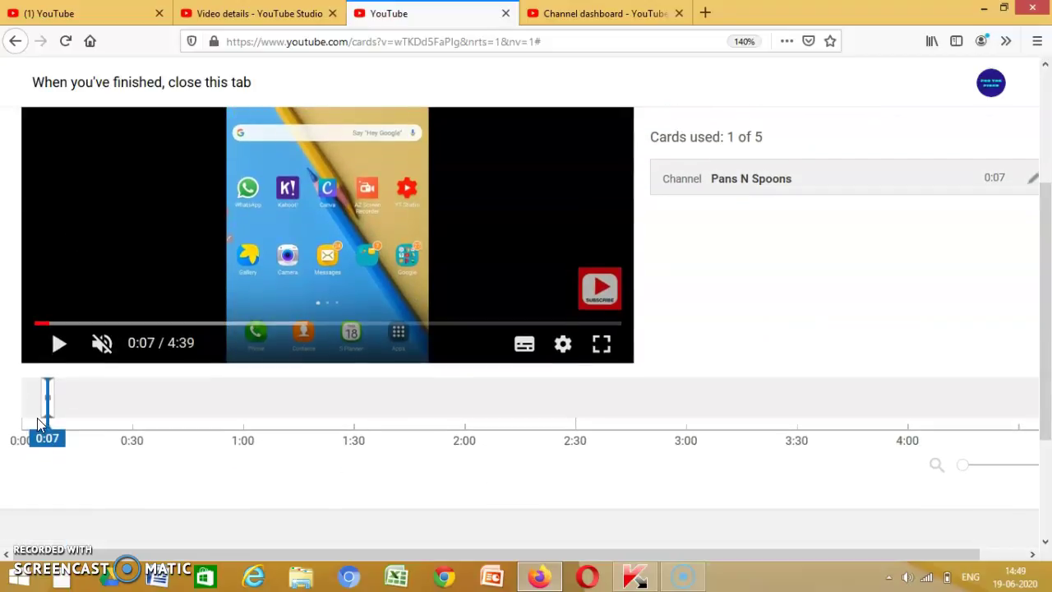
pyautogui.moveTo(47, 388)
pyautogui.mouseDown()
pyautogui.moveTo(471, 468)
pyautogui.moveTo(689, 528)
pyautogui.mouseUp()
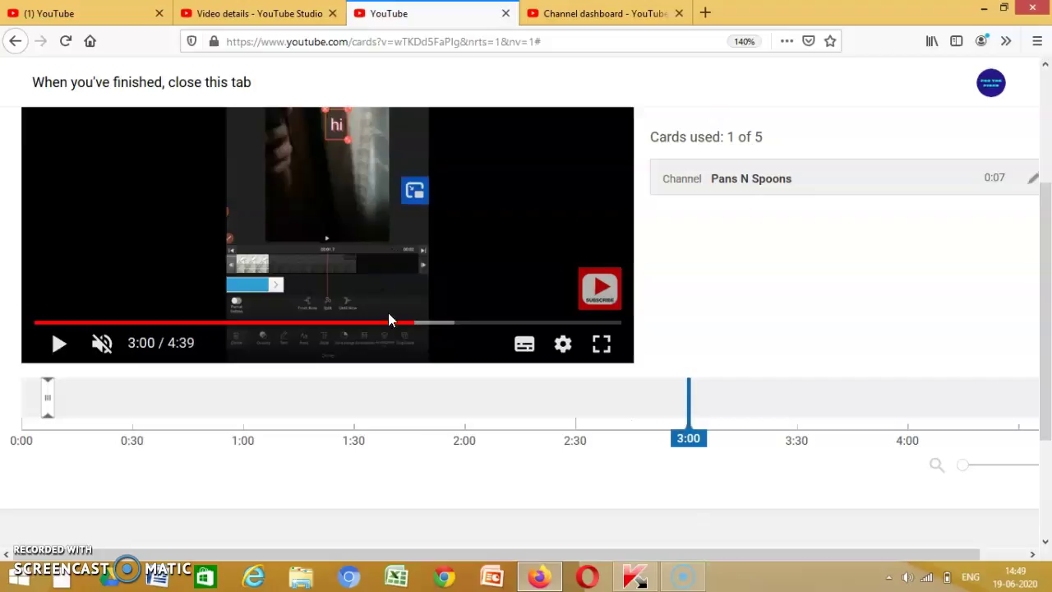
pyautogui.moveTo(407, 320); pyautogui.dragTo(404, 322)
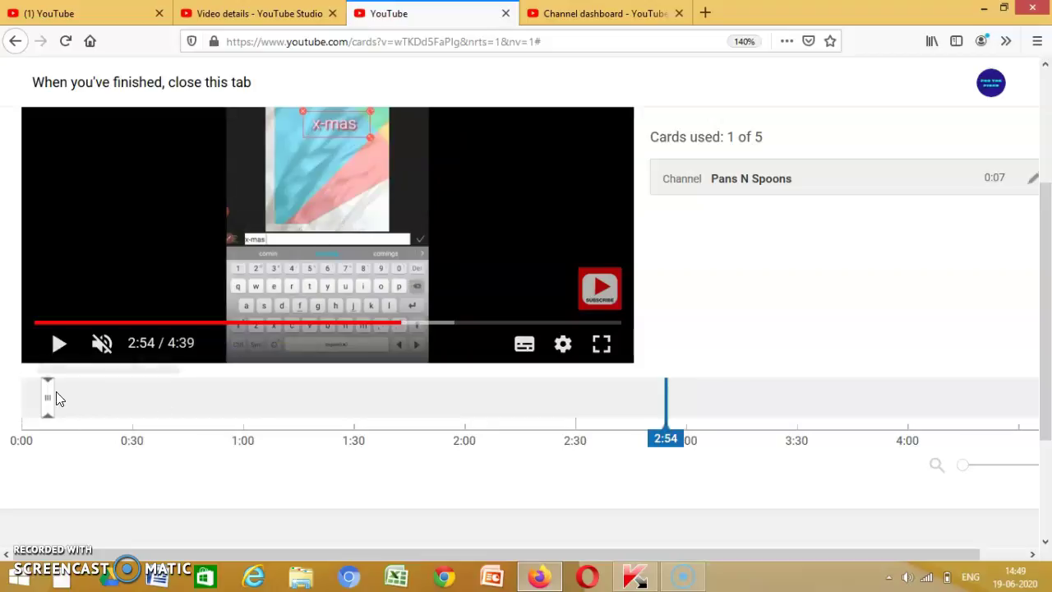
pyautogui.moveTo(48, 401)
pyautogui.mouseDown()
pyautogui.moveTo(438, 482)
pyautogui.moveTo(714, 574)
pyautogui.moveTo(688, 567)
pyautogui.mouseUp()
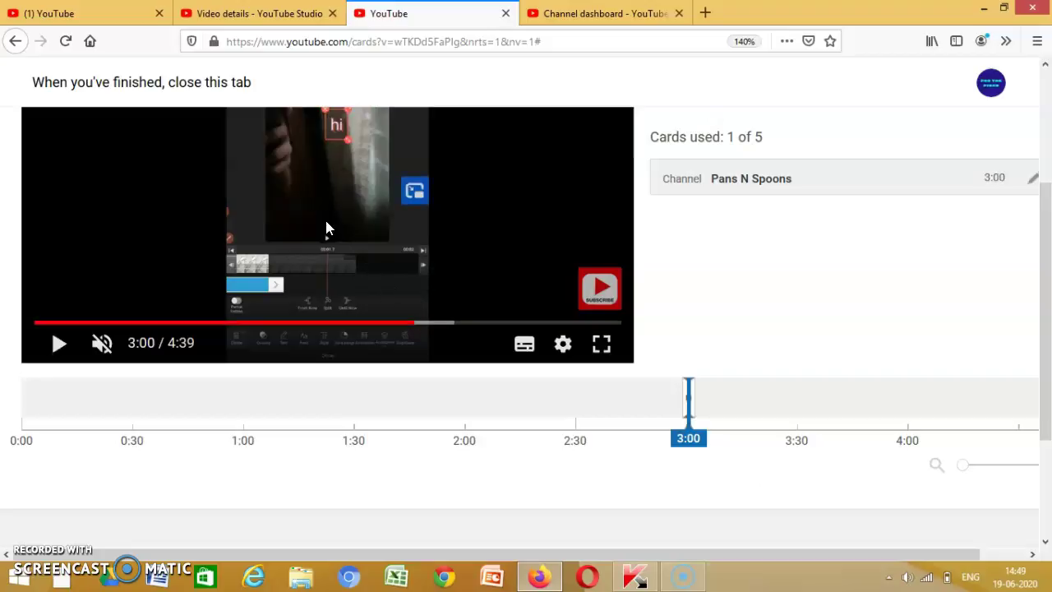
# Step: Seek the preview to just before 3:00 and scroll back to the top of the editor
pyautogui.moveTo(408, 324); pyautogui.dragTo(397, 324)
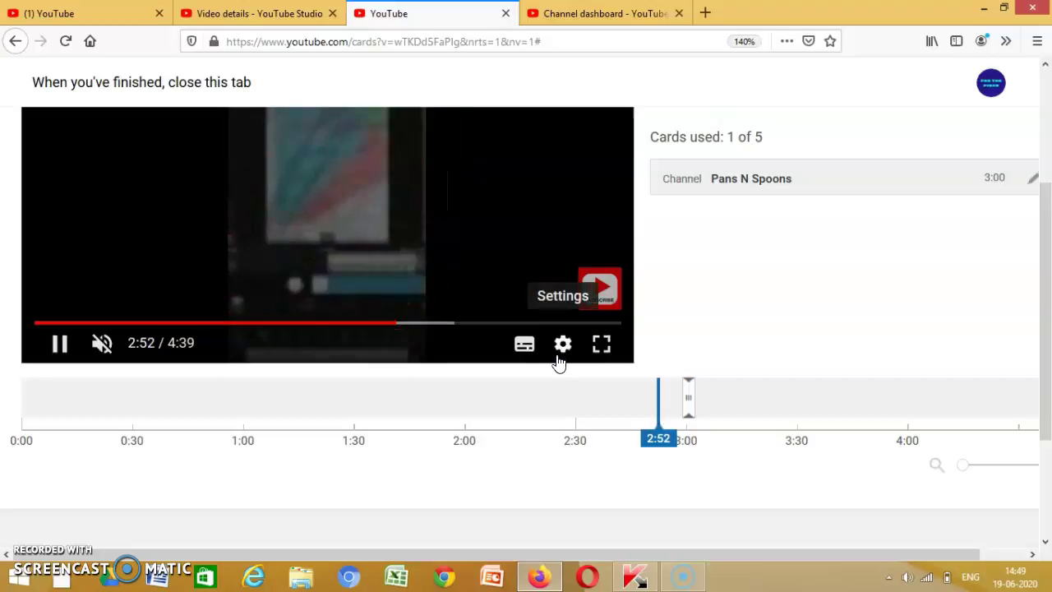
pyautogui.click(1035, 407)
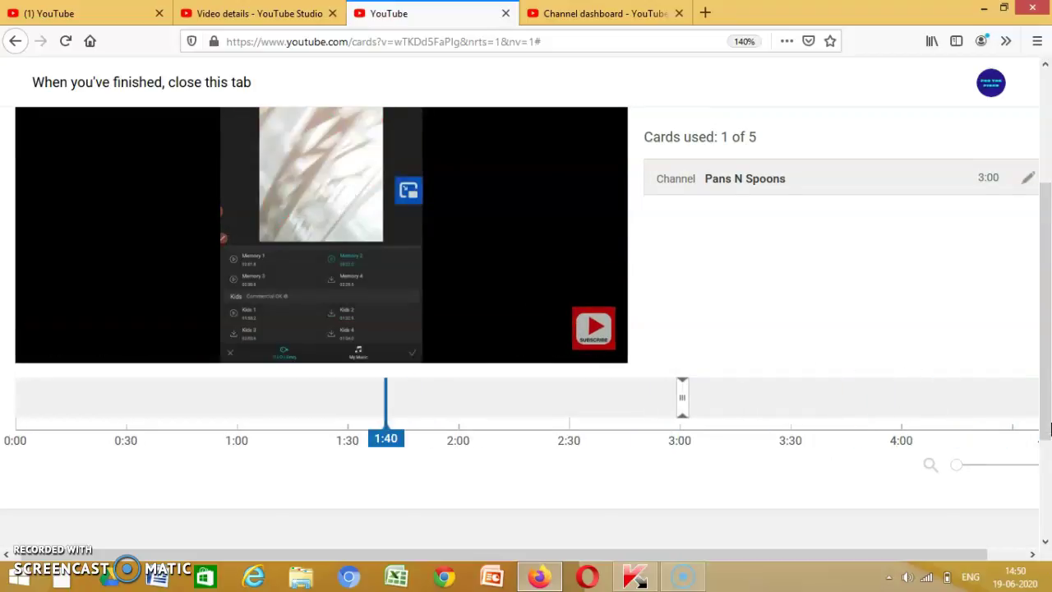
pyautogui.moveTo(1046, 392); pyautogui.dragTo(1046, 378)
pyautogui.scroll(1, 1039, 380)
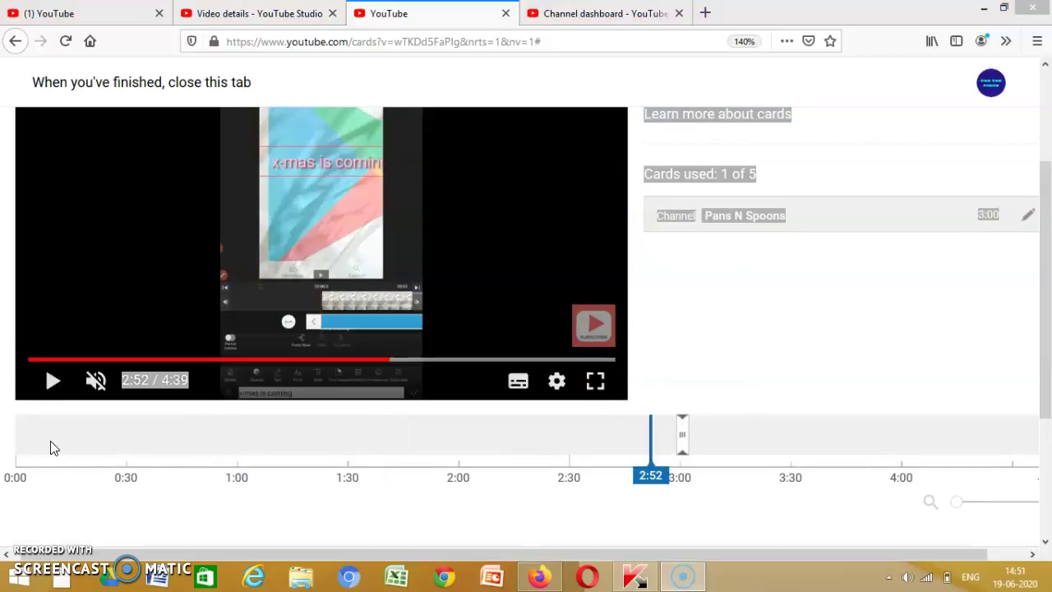
# Step: Play from before 3:00, expand the 'You will LOVE it' teaser into the Pans N Spoons card, then close it
pyautogui.click(52, 398)
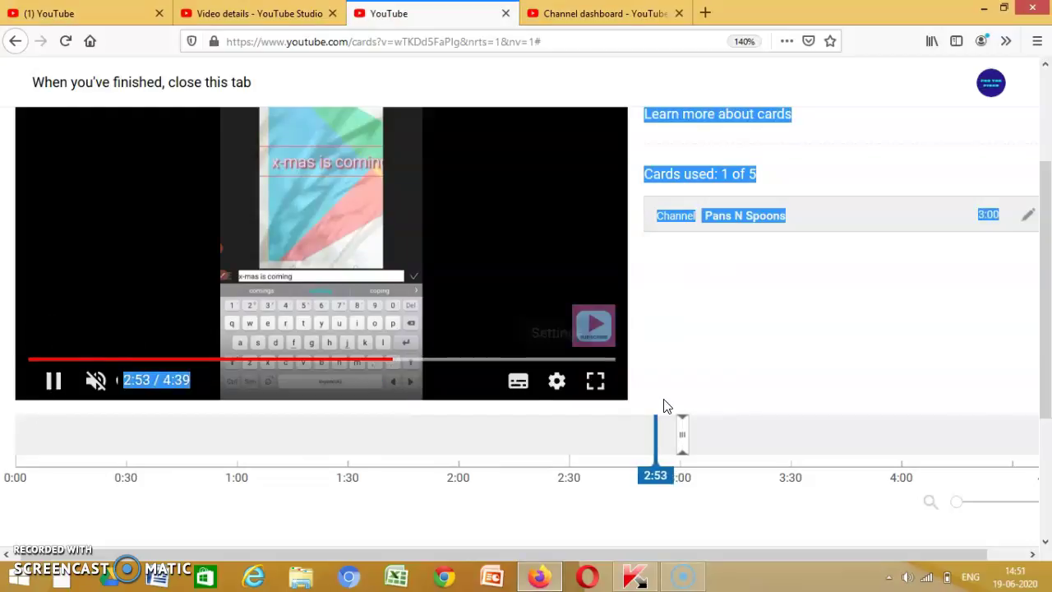
pyautogui.moveTo(1051, 258); pyautogui.dragTo(1050, 216)
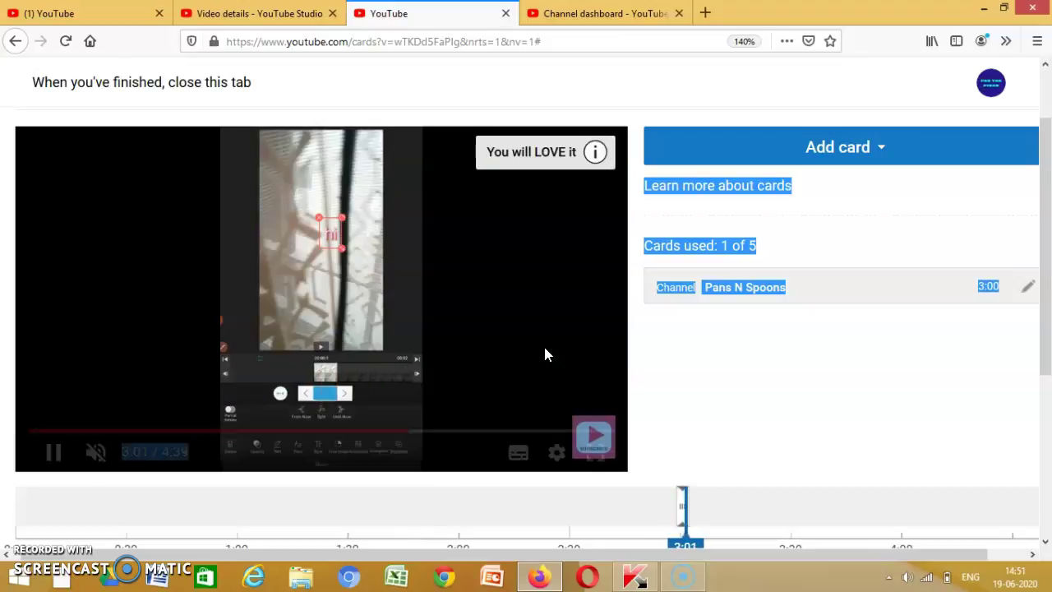
pyautogui.click(597, 154)
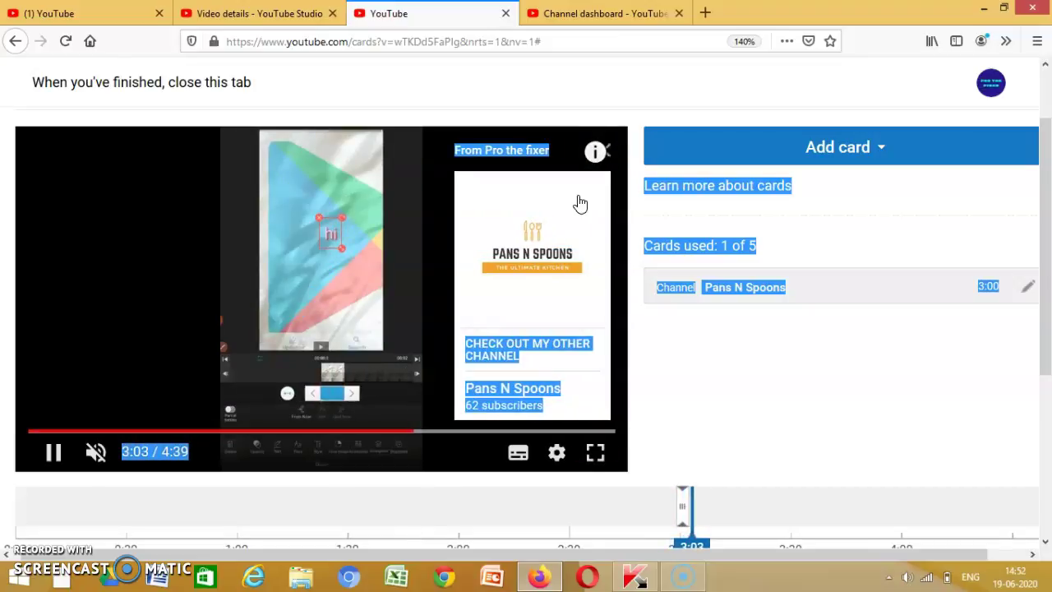
pyautogui.click(422, 285)
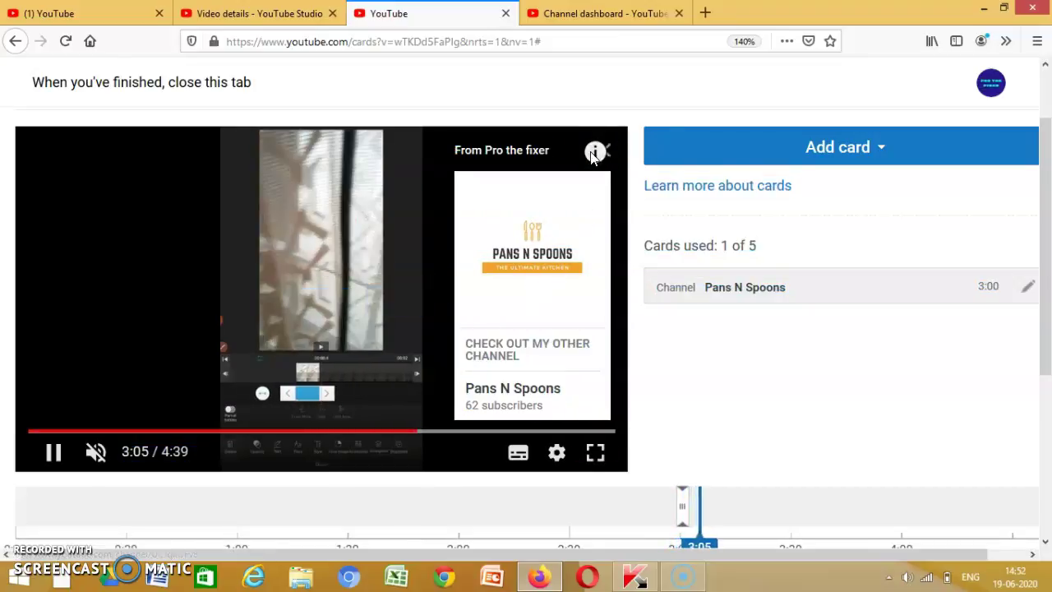